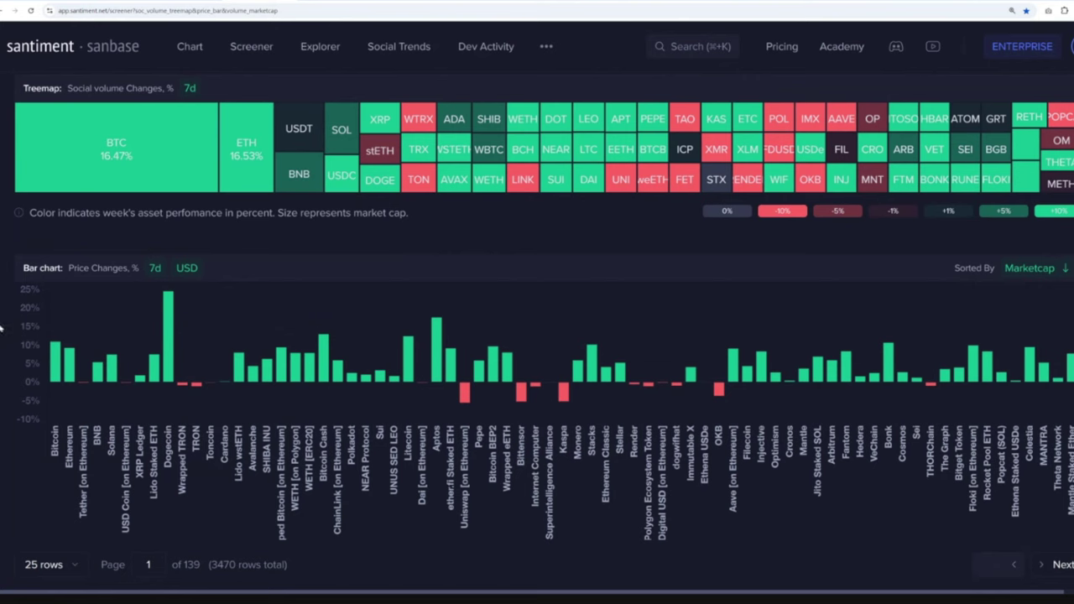
Examine the 7-day price changes and social volume treemap in the screener, plus the mid-October 2024 end of the BTC holder supply chart.
mouse_move(167, 304)
mouse_move(891, 349)
mouse_move(437, 322)
mouse_move(56, 356)
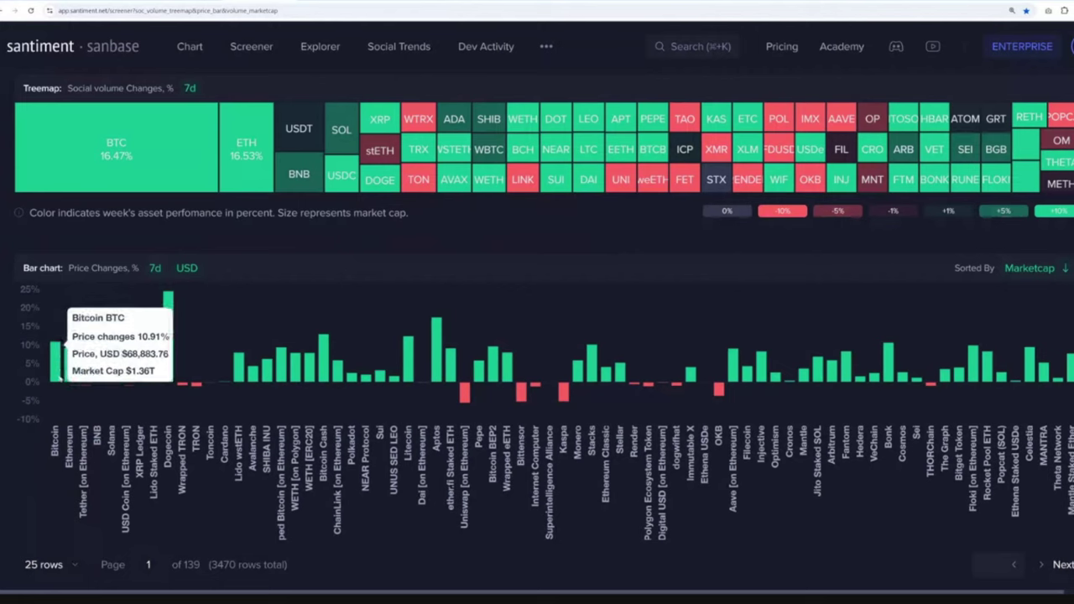
mouse_move(113, 113)
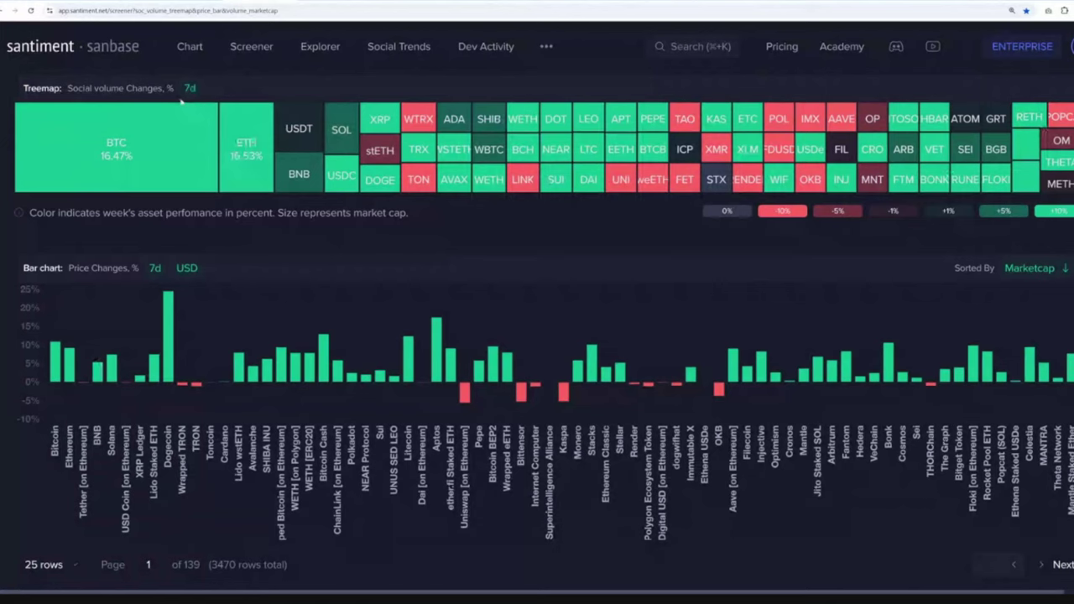
mouse_move(118, 113)
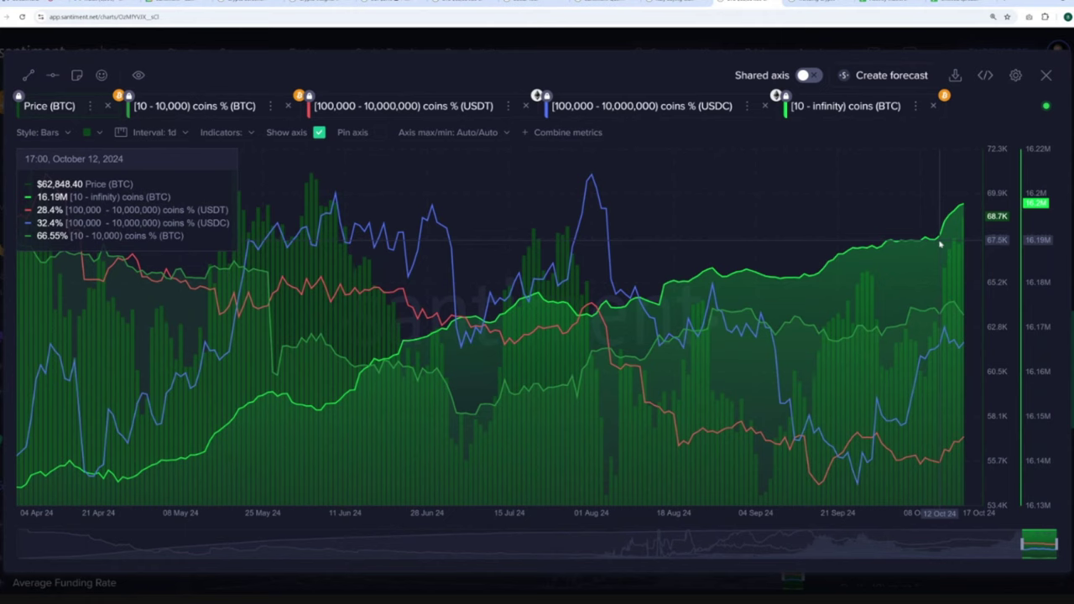
left_click_drag(941, 244, 966, 223)
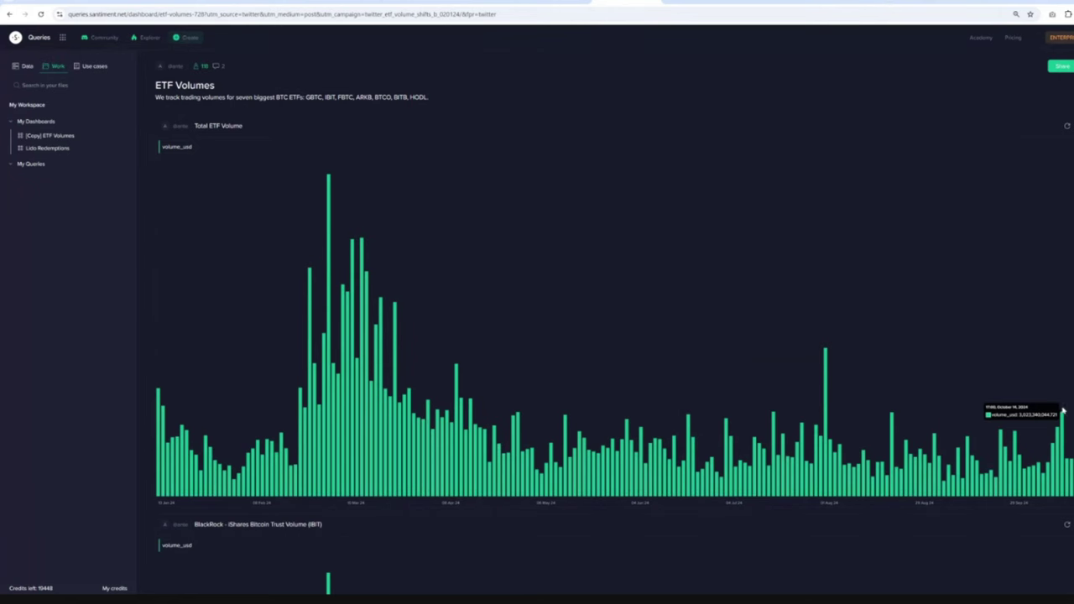
Search the ETF Volumes dashboard for "blackrock" and go to the iShares Bitcoin Trust Flow (IBIT) chart.
scroll(1062, 177, "down", 5)
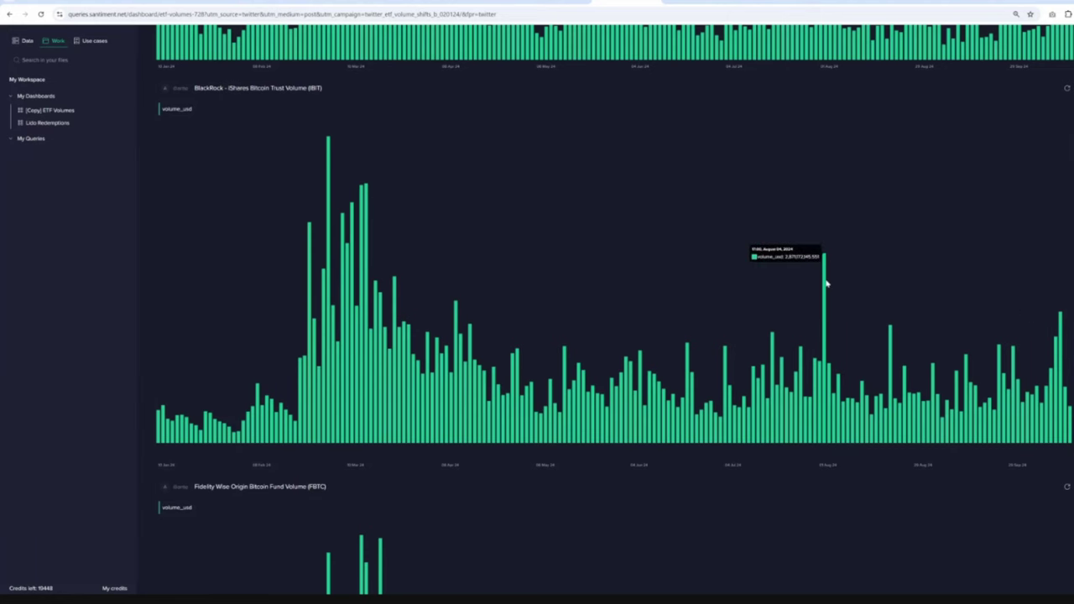
scroll(863, 252, "down", 11)
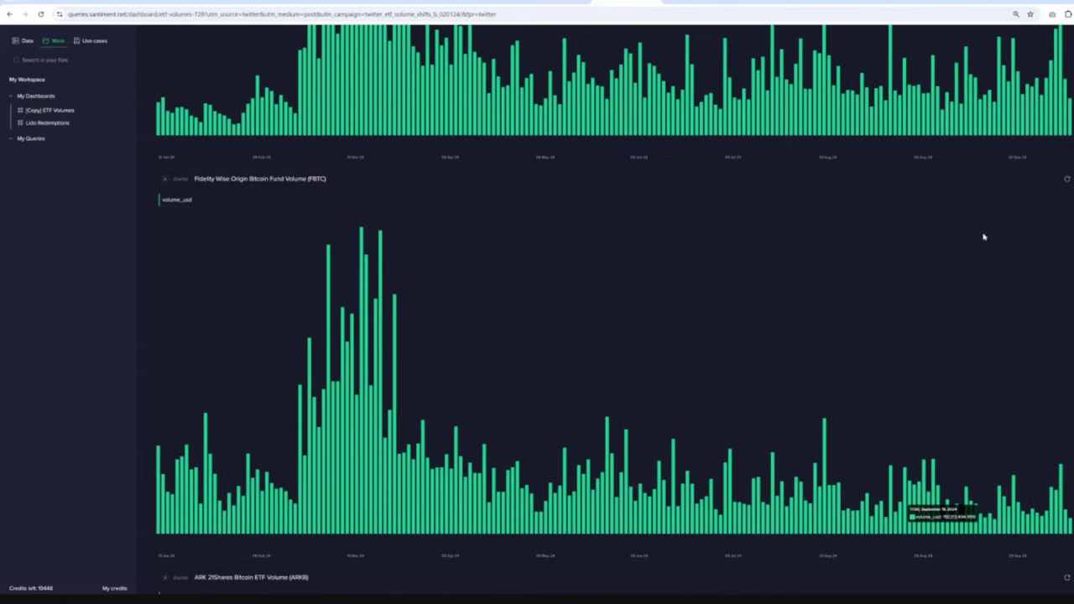
key("ctrl+f")
type("b")
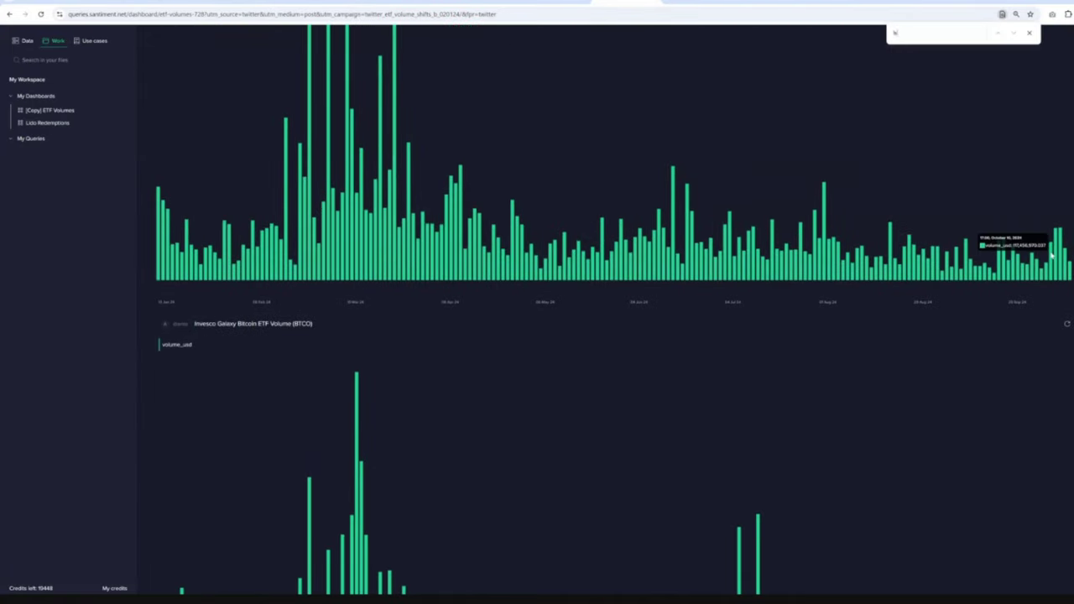
type("lackrock")
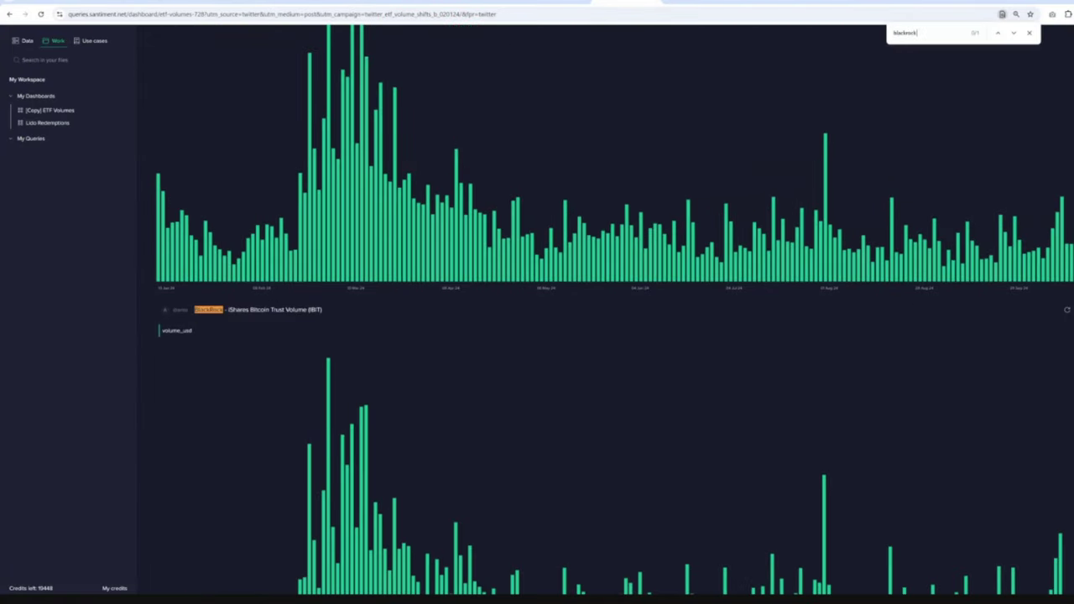
left_click(1014, 33)
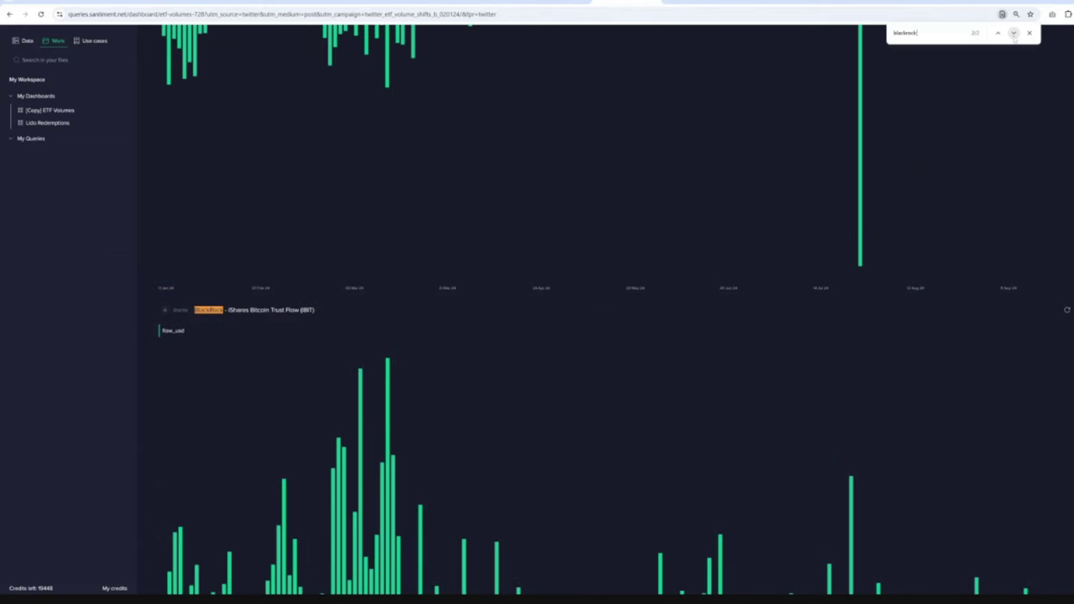
View the BlackRock iShares Bitcoin Trust Flow (IBIT) chart in full screen and close the page search.
scroll(998, 172, "down", 2)
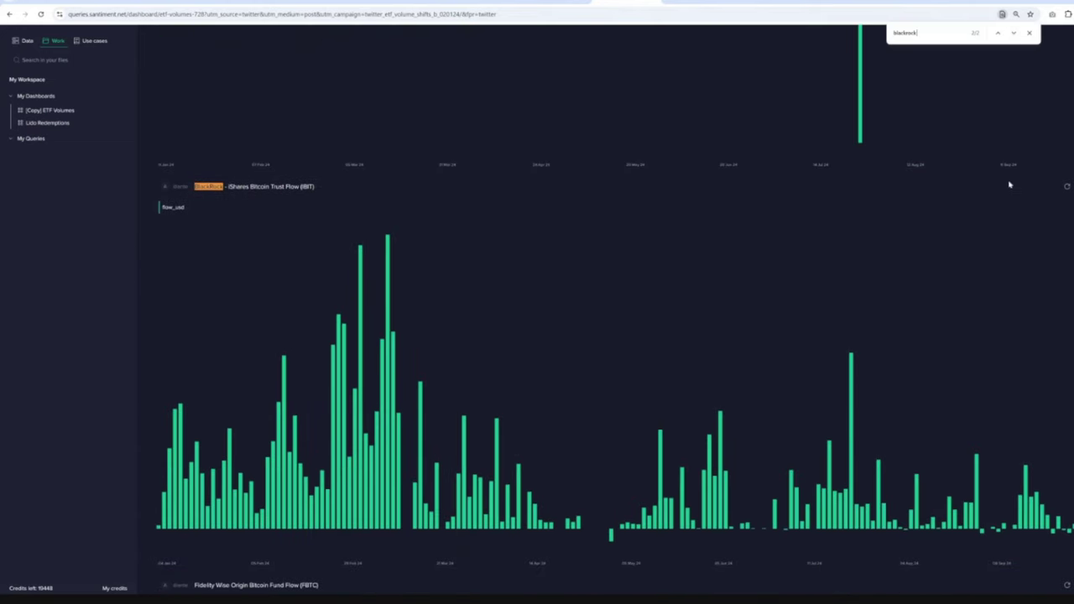
scroll(1008, 181, "up", 3)
scroll(1033, 212, "down", 1)
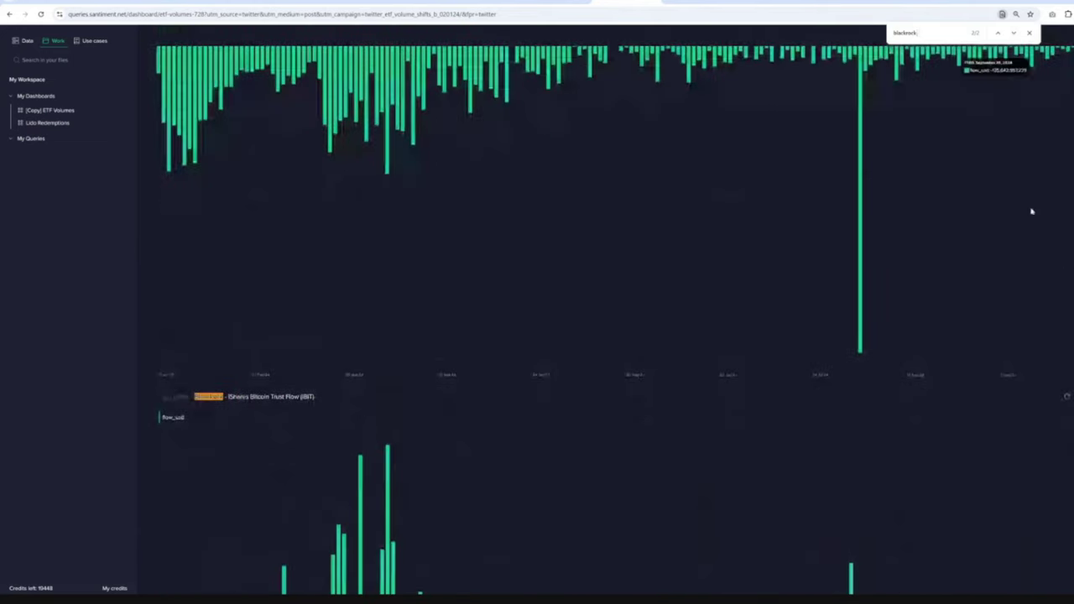
scroll(1033, 211, "down", 2)
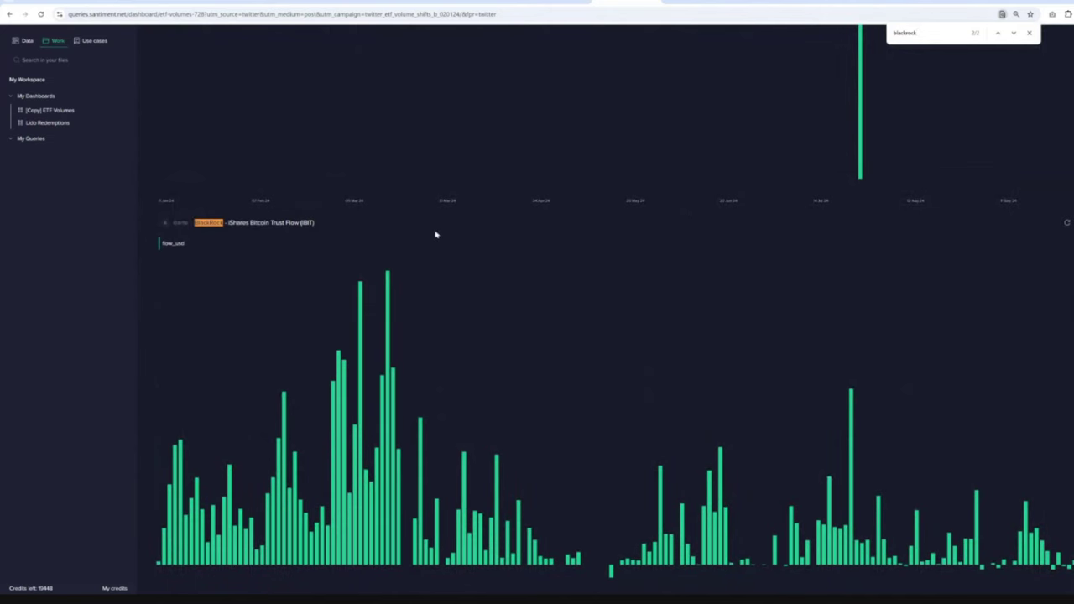
scroll(1007, 267, "down", 1)
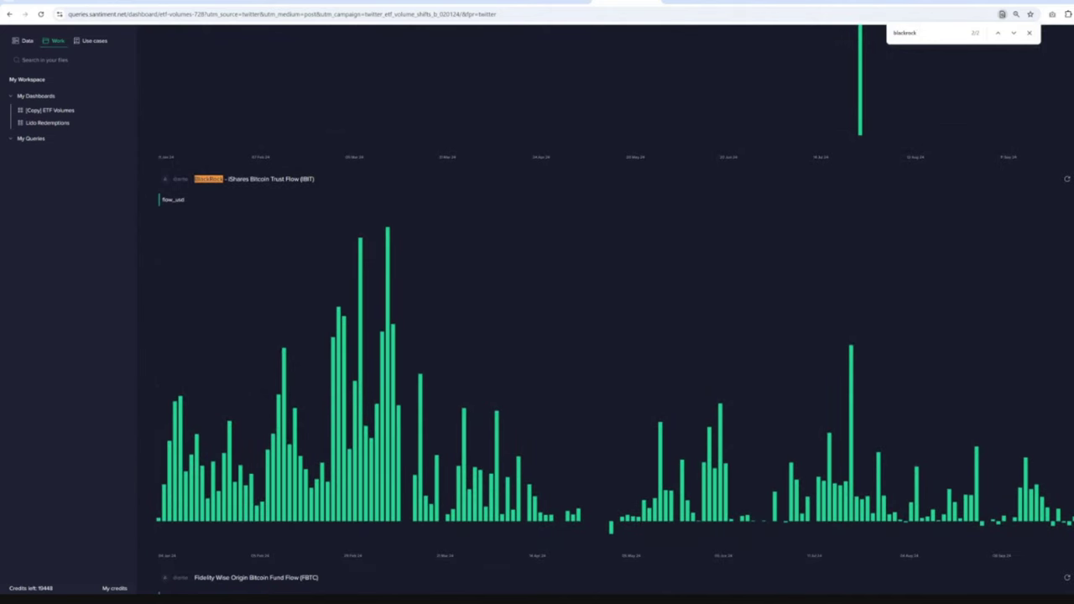
left_click(1067, 178)
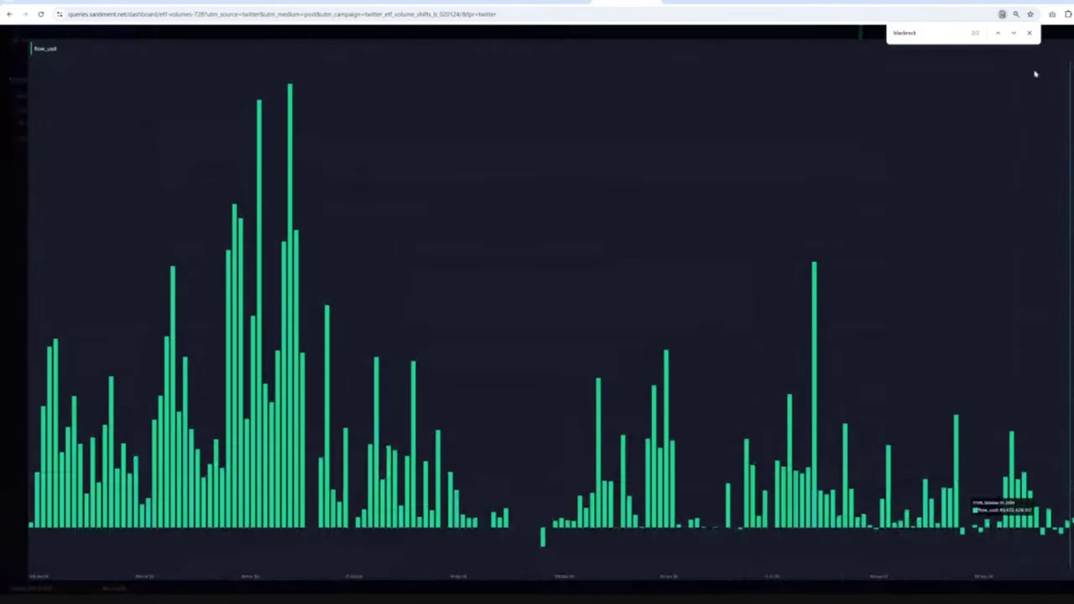
left_click(1029, 32)
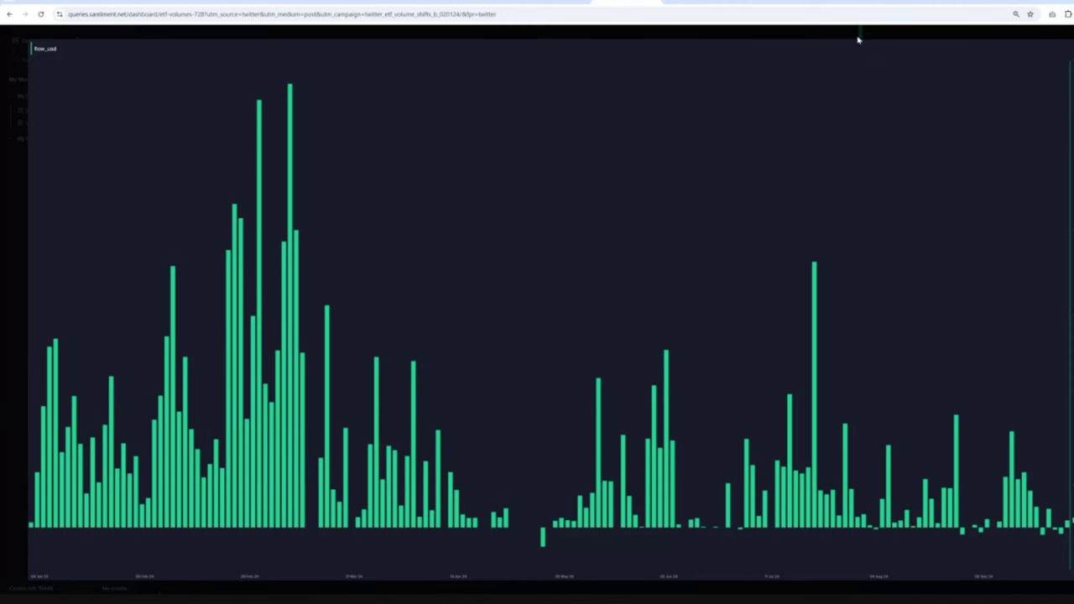
Switch to the Social Trends page for "uptober" and examine its Social Volume chart against BTC / USD.
left_click(555, 1)
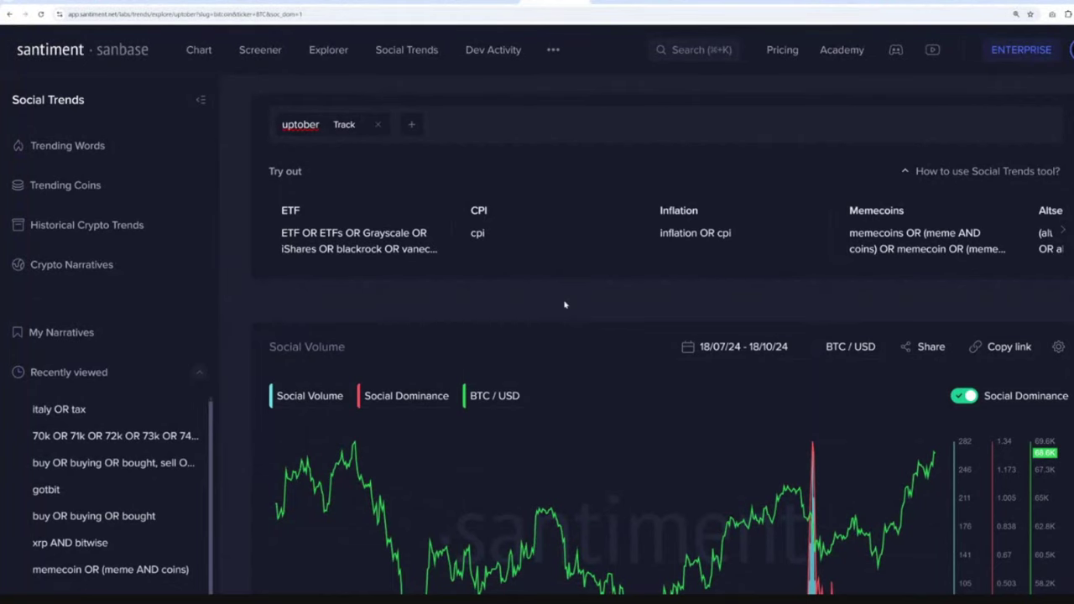
scroll(576, 285, "down", 1)
scroll(592, 252, "down", 3)
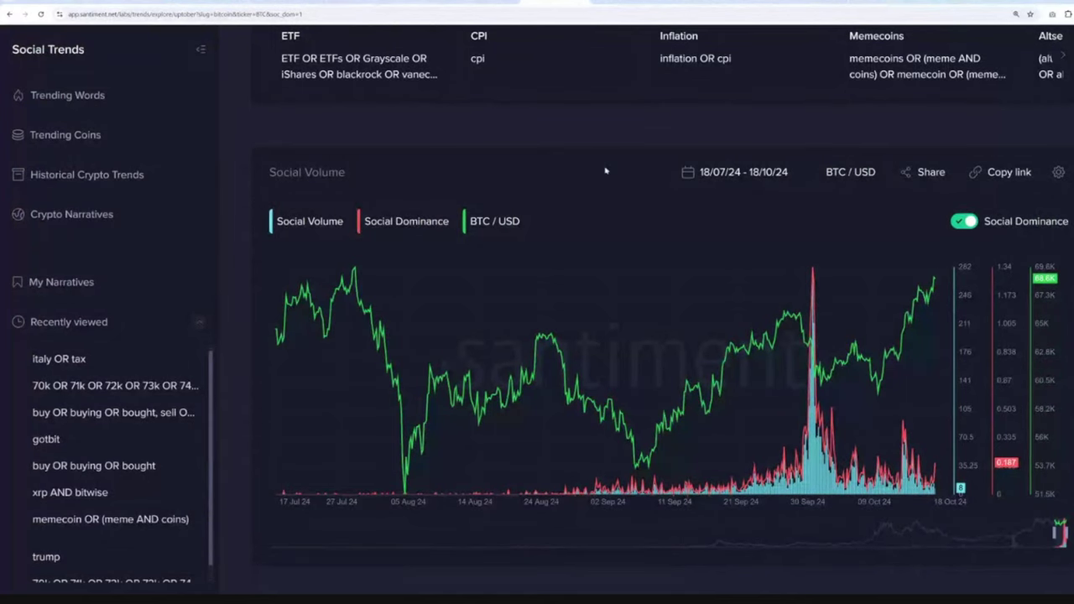
scroll(619, 234, "up", 2)
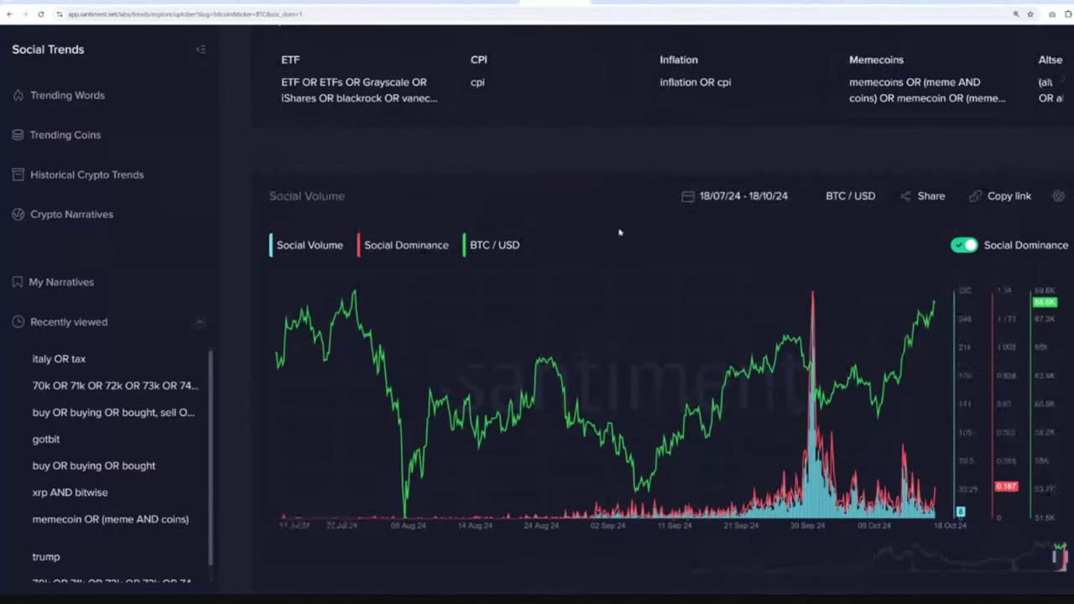
scroll(613, 239, "up", 2)
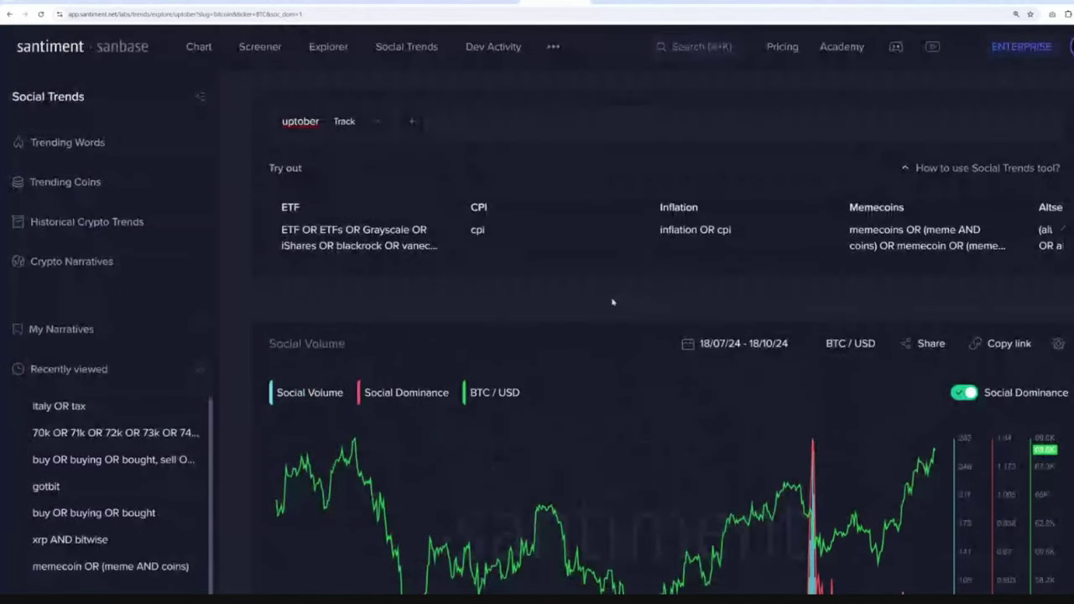
scroll(614, 252, "down", 4)
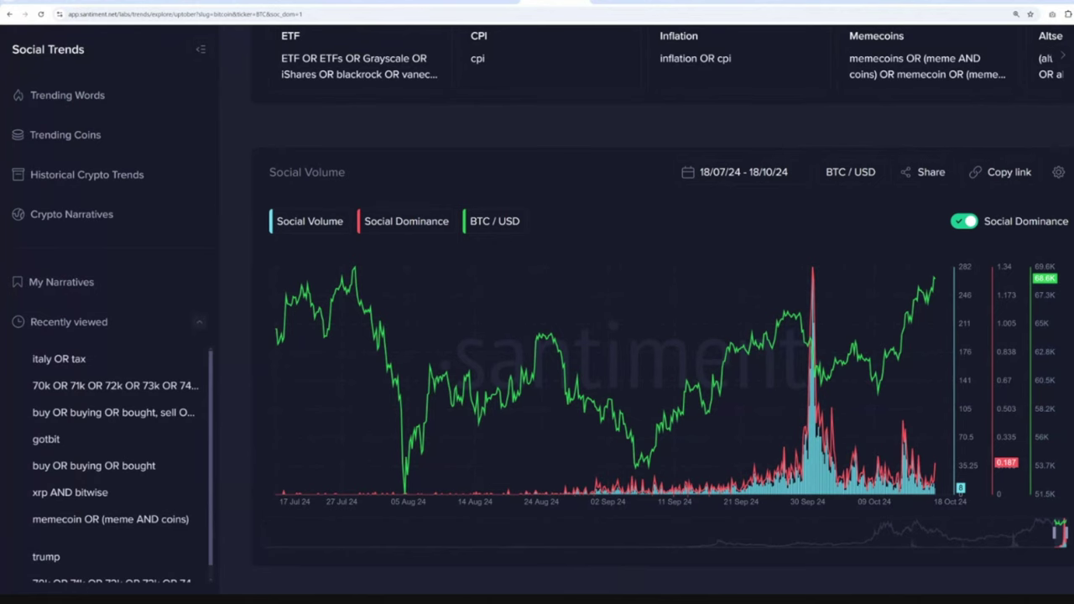
Replace the tracked topic "uptober" with "kamala OR harris" and add "donald OR trump" as a second topic.
scroll(588, 221, "up", 2)
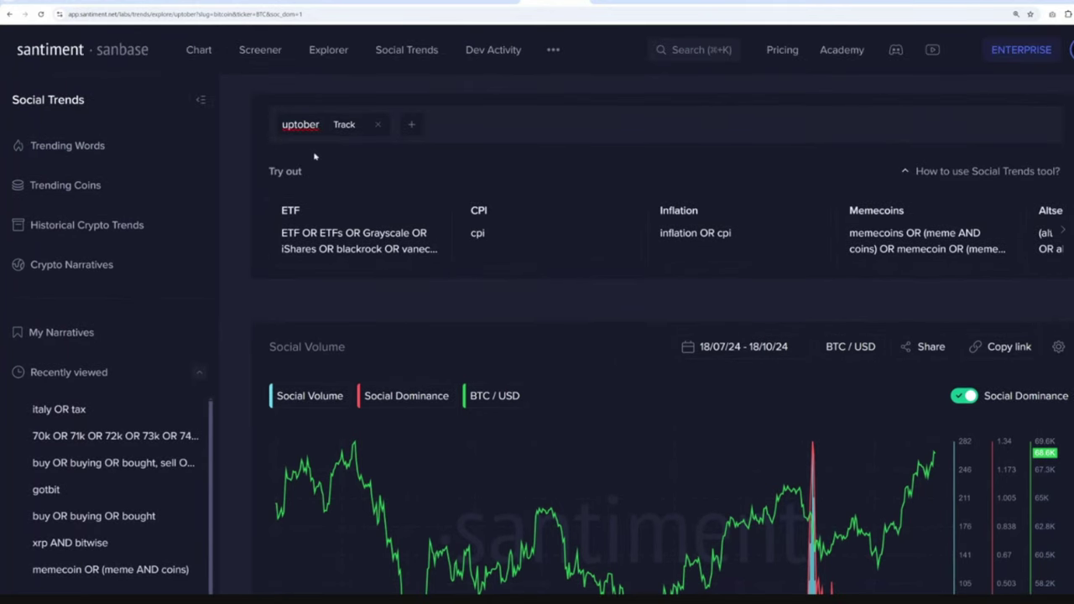
left_click(295, 135)
double_click(296, 134)
key("BackSpace")
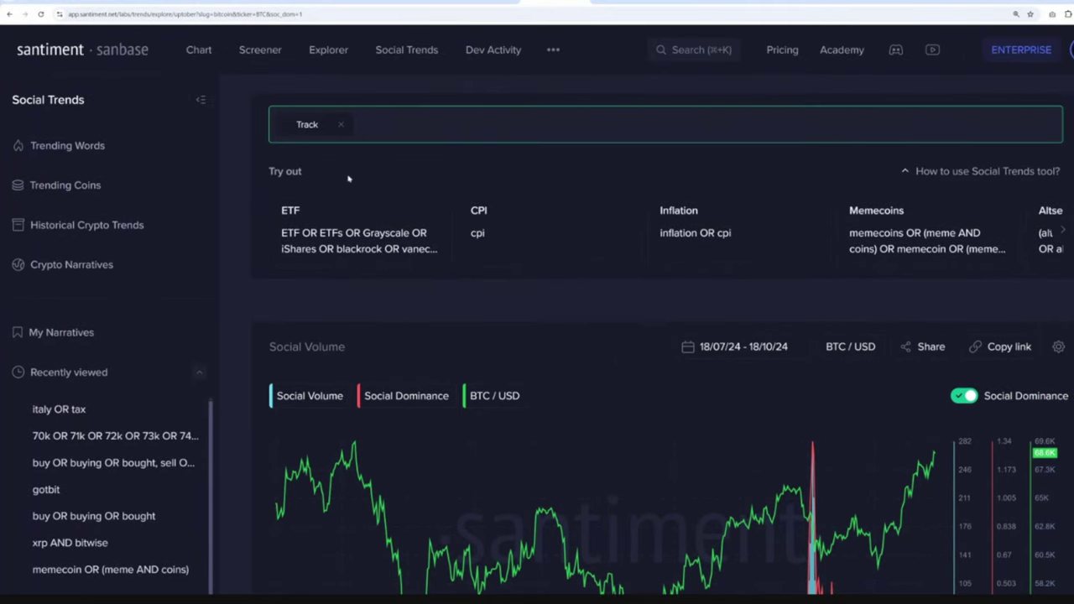
type("kamala")
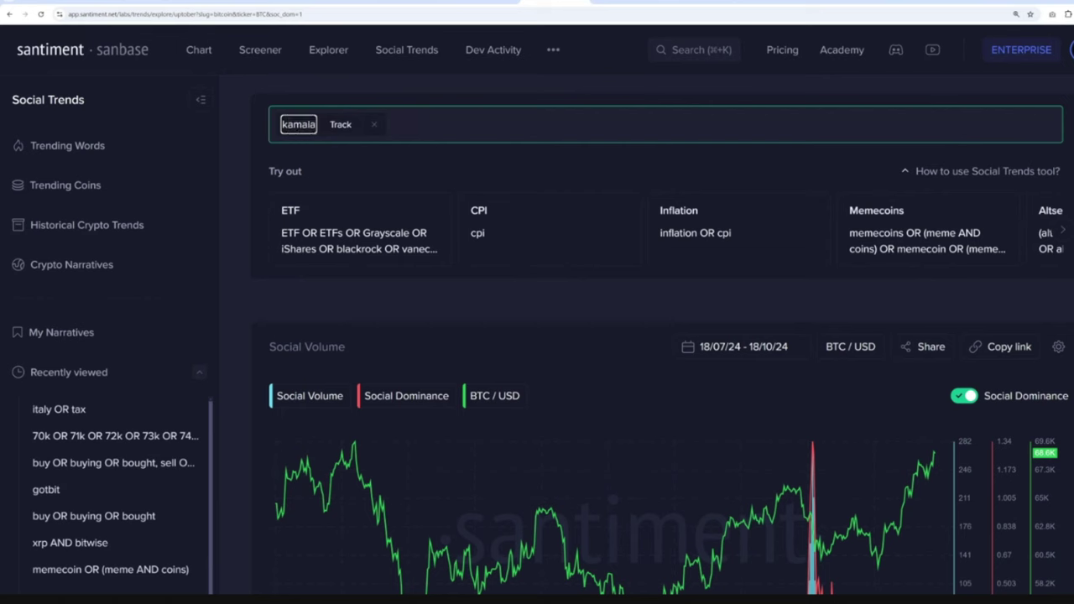
type(" OR harris")
key("Return")
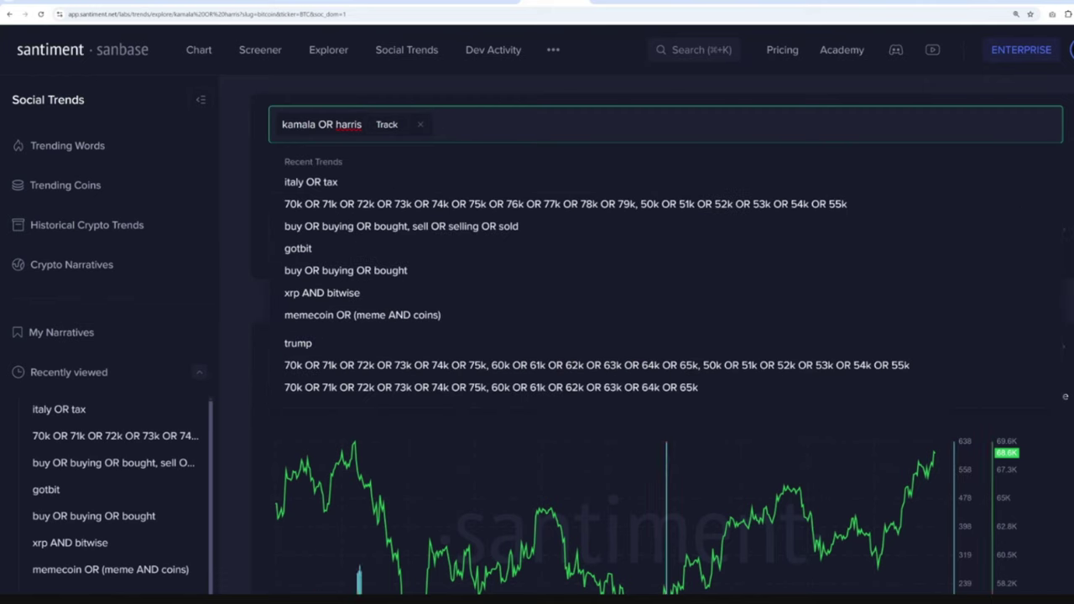
type("donald OR trump")
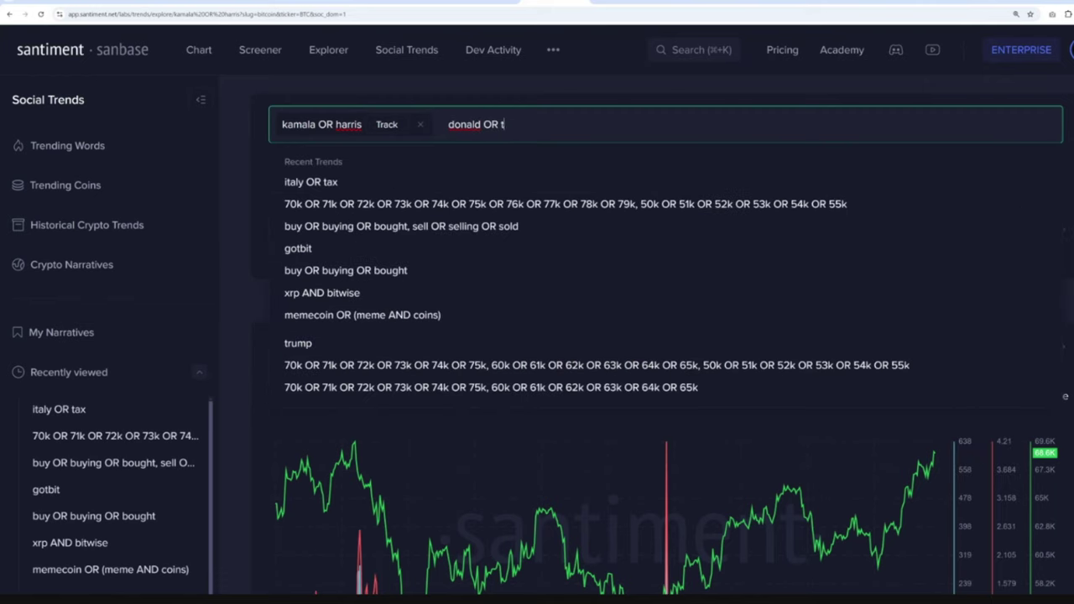
key("Return")
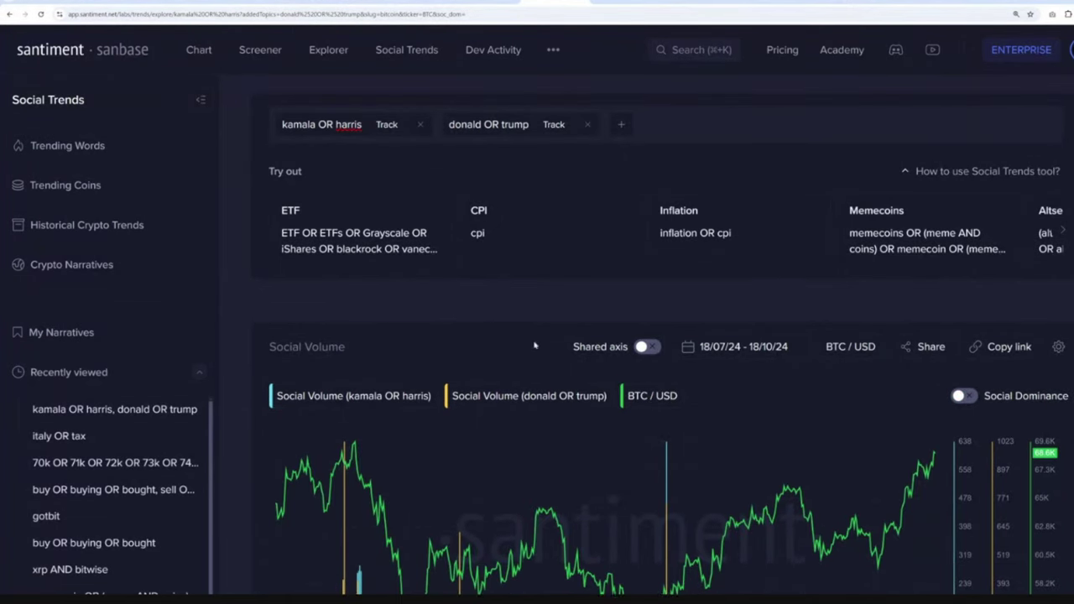
Limit the Social Volume chart to 18/09/24 - 18/10/24 and enable the shared axis.
scroll(902, 294, "down", 2)
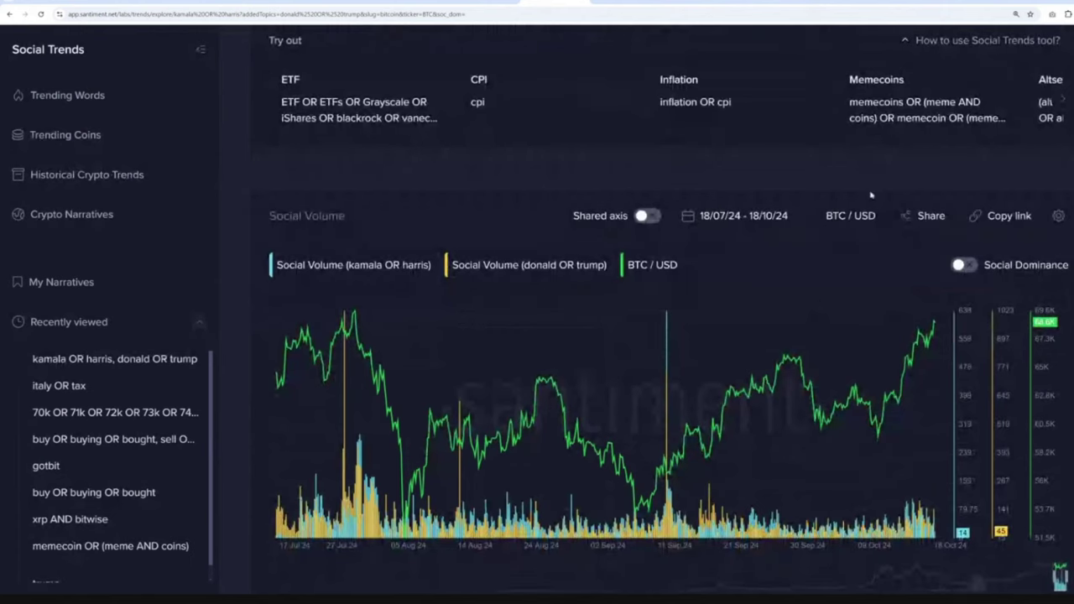
left_click(714, 220)
left_click(816, 304)
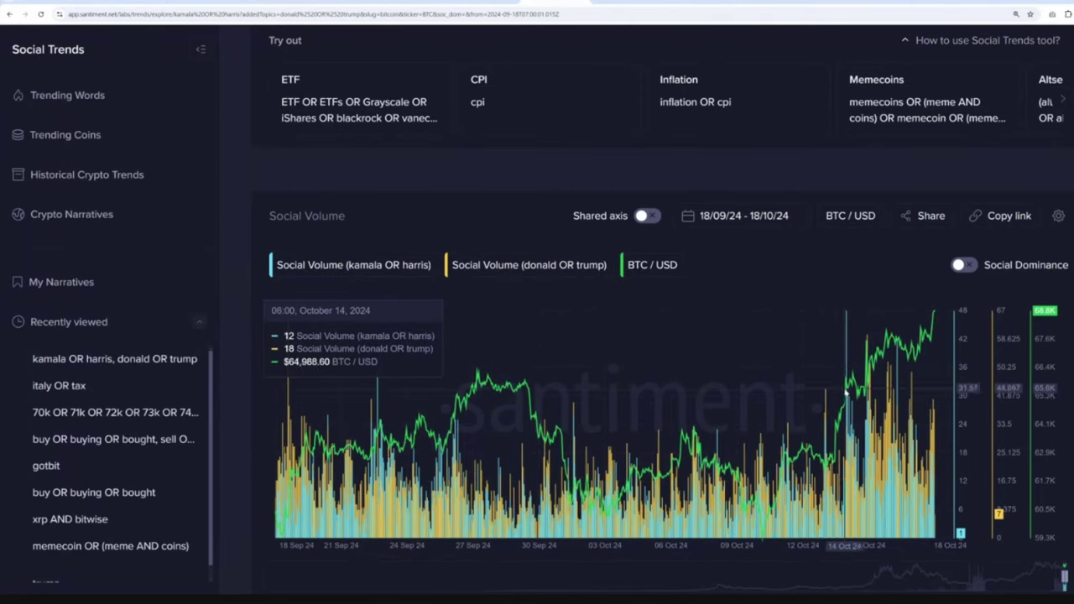
left_click(646, 216)
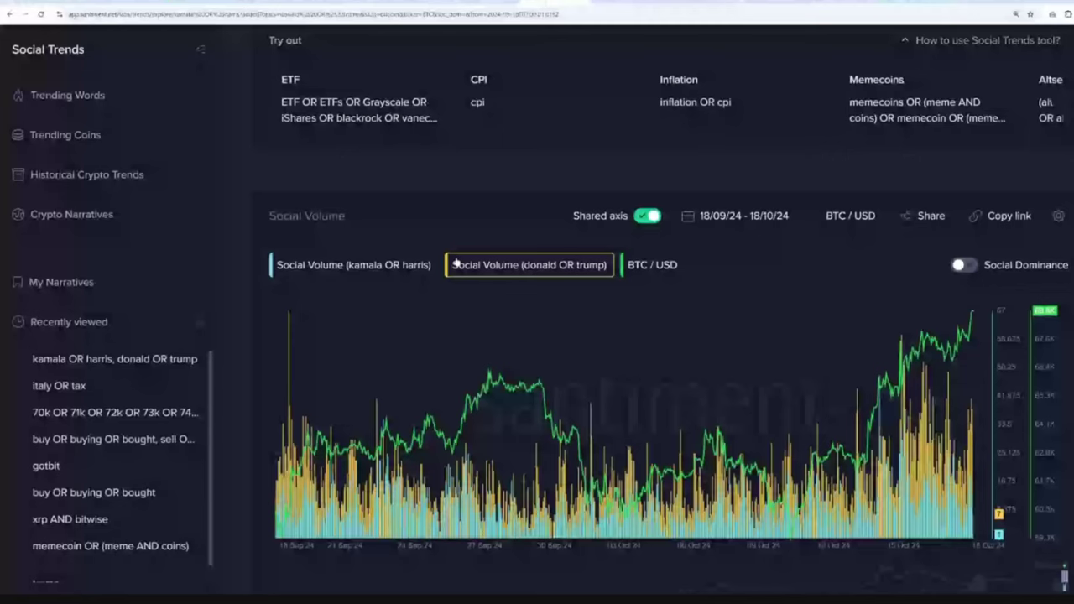
Highlight the Social Volume (kamala OR harris) series to compare it with the donald OR trump series.
left_click(385, 266)
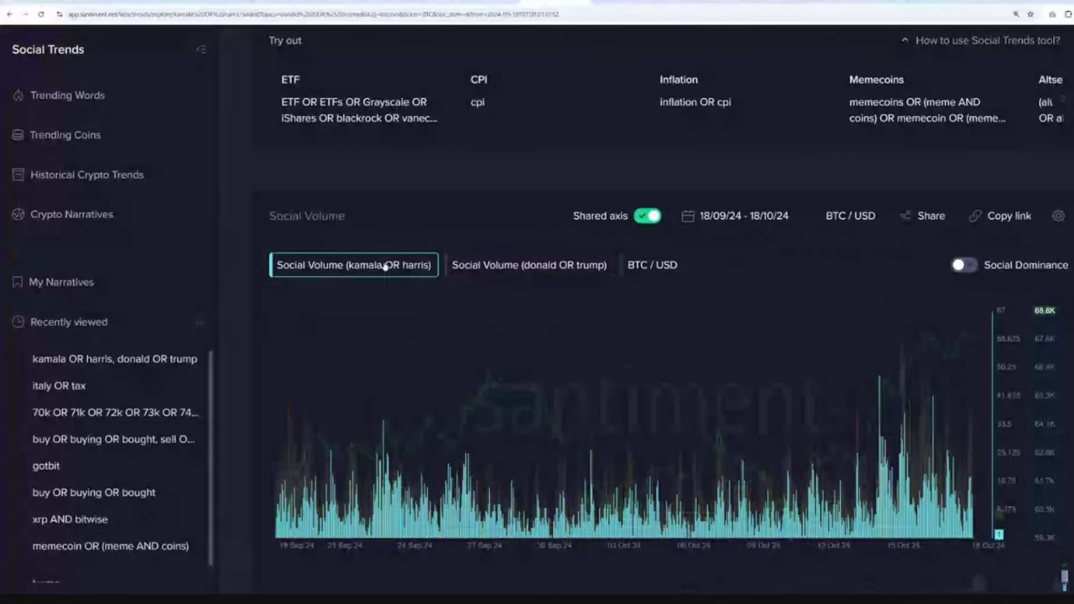
left_click(386, 266)
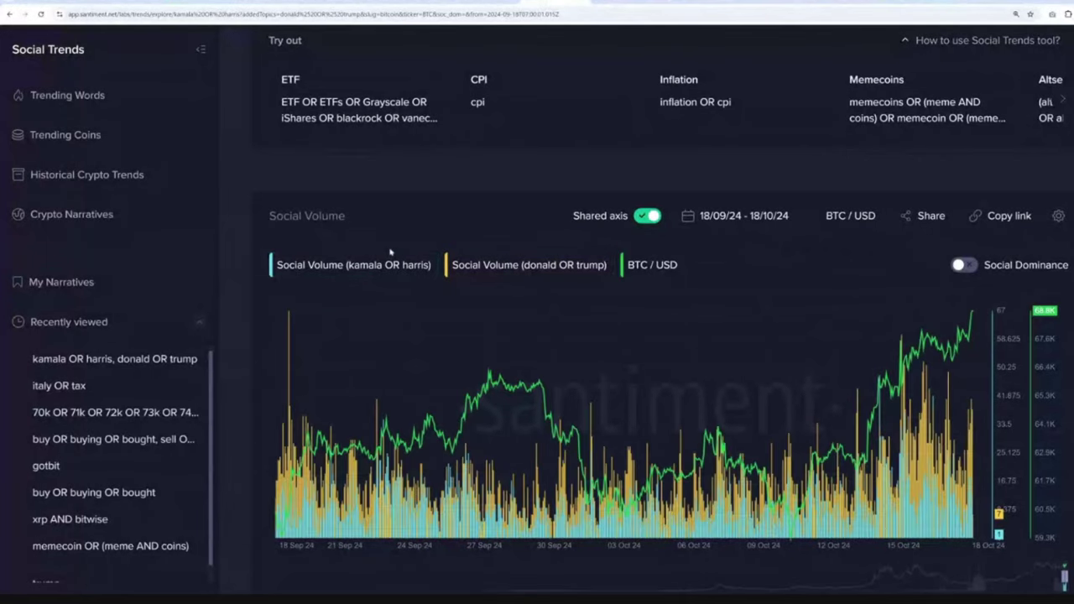
left_click(389, 266)
scroll(537, 184, "up", 1)
scroll(562, 202, "down", 1)
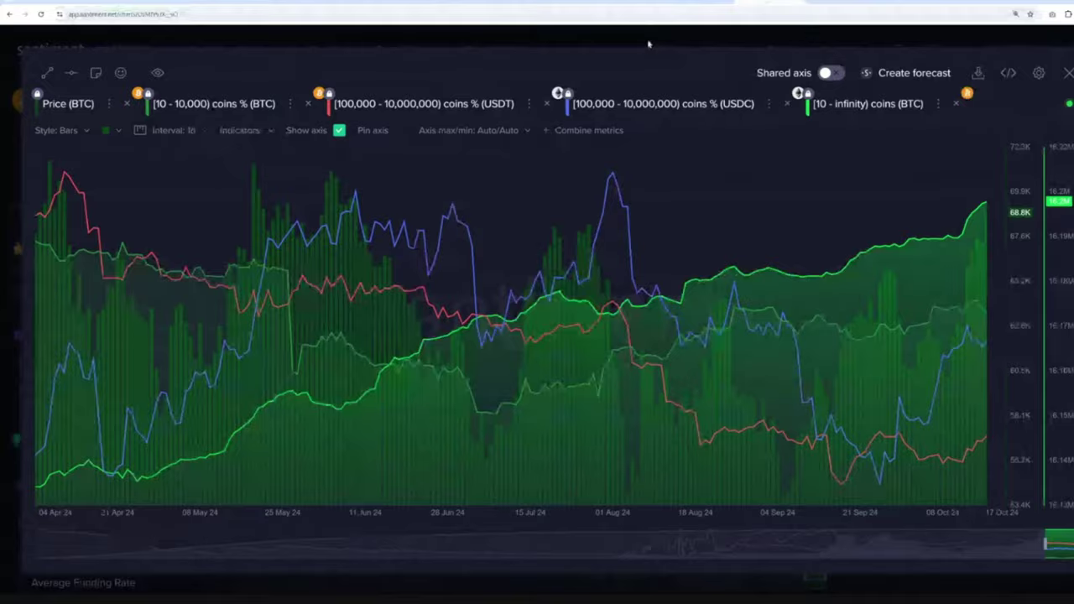
Leave the full-screen coin holder chart and view the chart of supply held by top exchange addresses in full screen.
key("Escape")
scroll(625, 88, "down", 3)
left_click(814, 200)
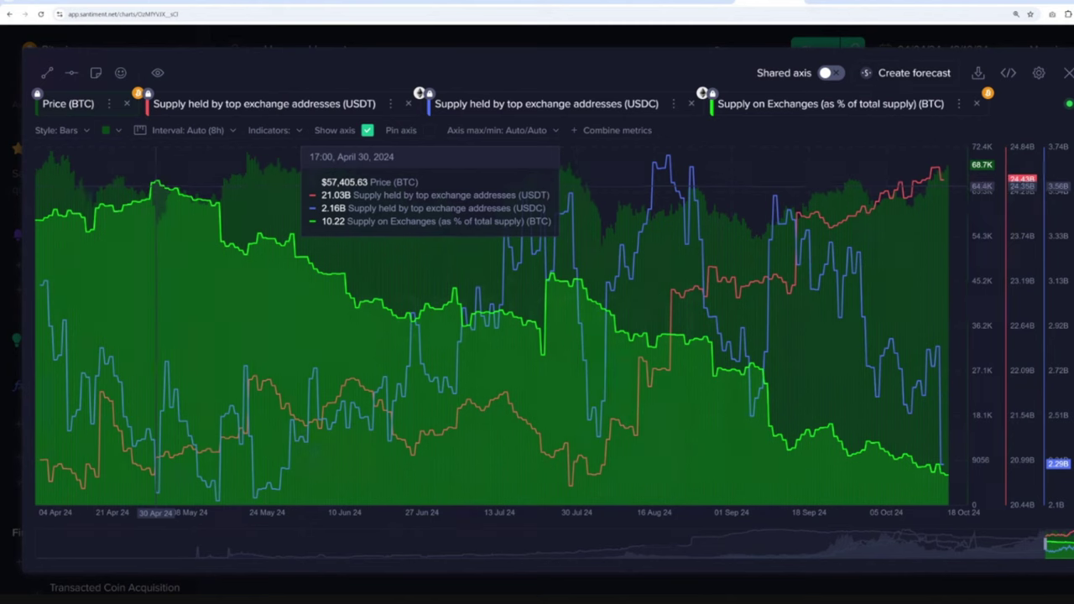
Exit the full-screen exchange supply chart and set the layout's date range to Last year, 18/10/23 - 18/10/24.
left_click(526, 43)
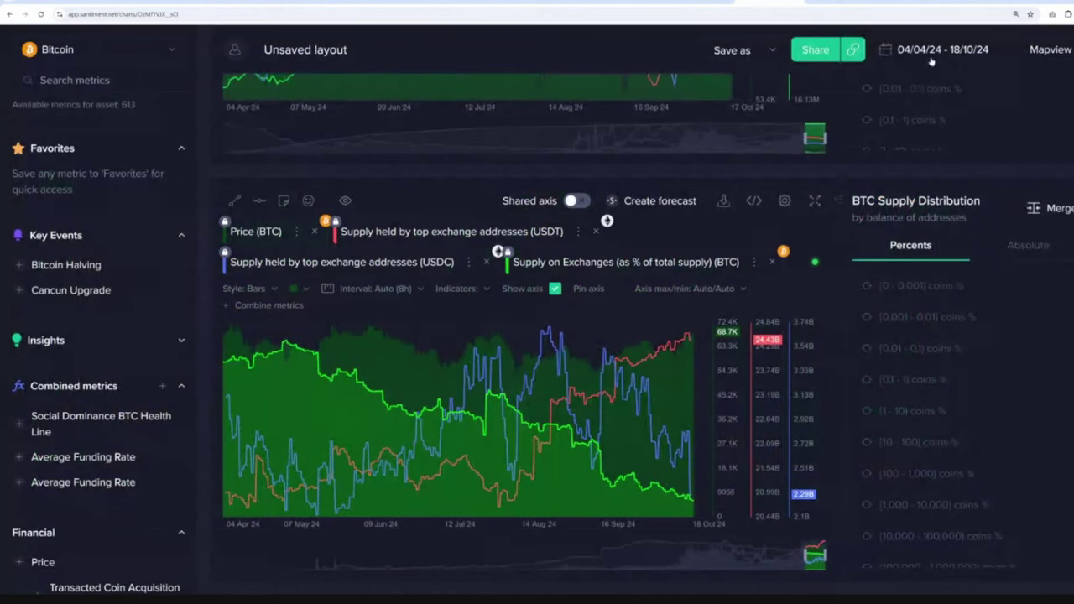
left_click(932, 50)
left_click(1001, 213)
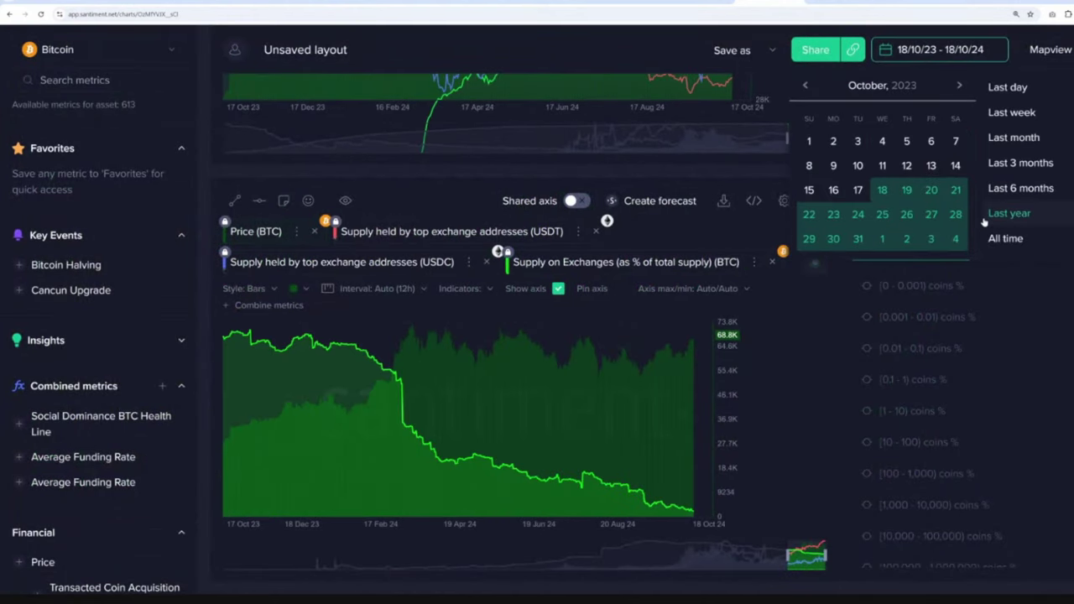
View the exchange supply chart in full screen and select the Supply held by top exchange addresses (USDT) series.
left_click(779, 233)
left_click(815, 203)
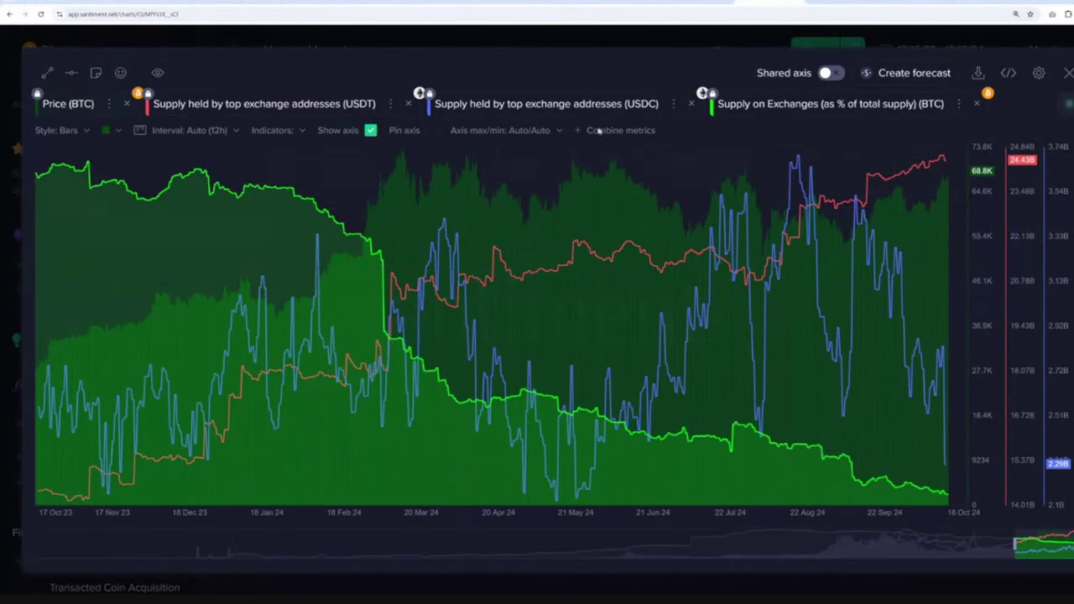
left_click(304, 106)
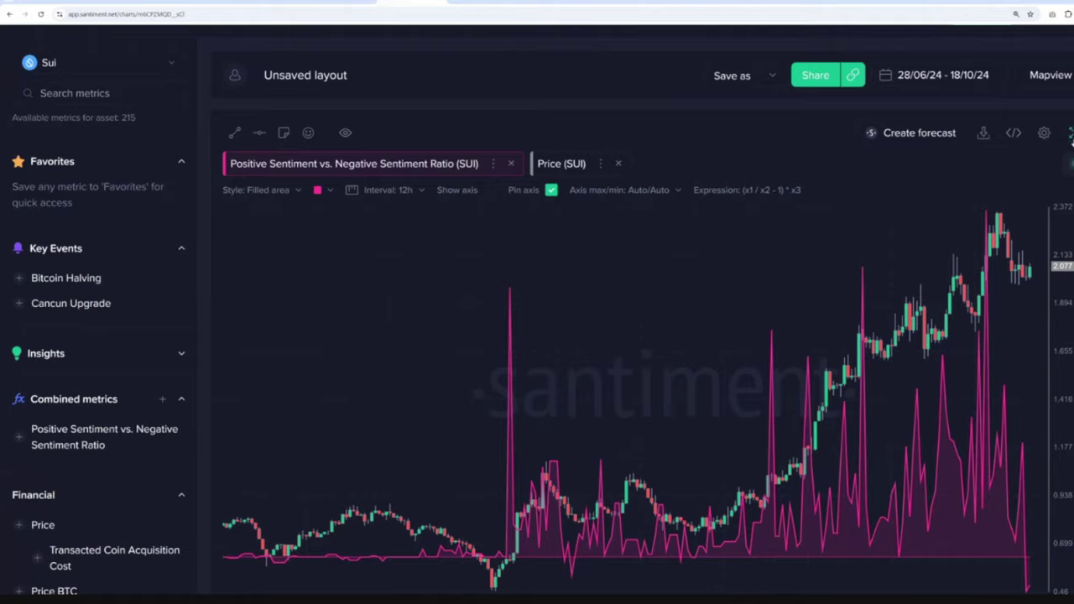
View the SUI sentiment ratio chart in full screen and narrow its date range to 10/10/24 - 18/10/24.
left_click(1071, 136)
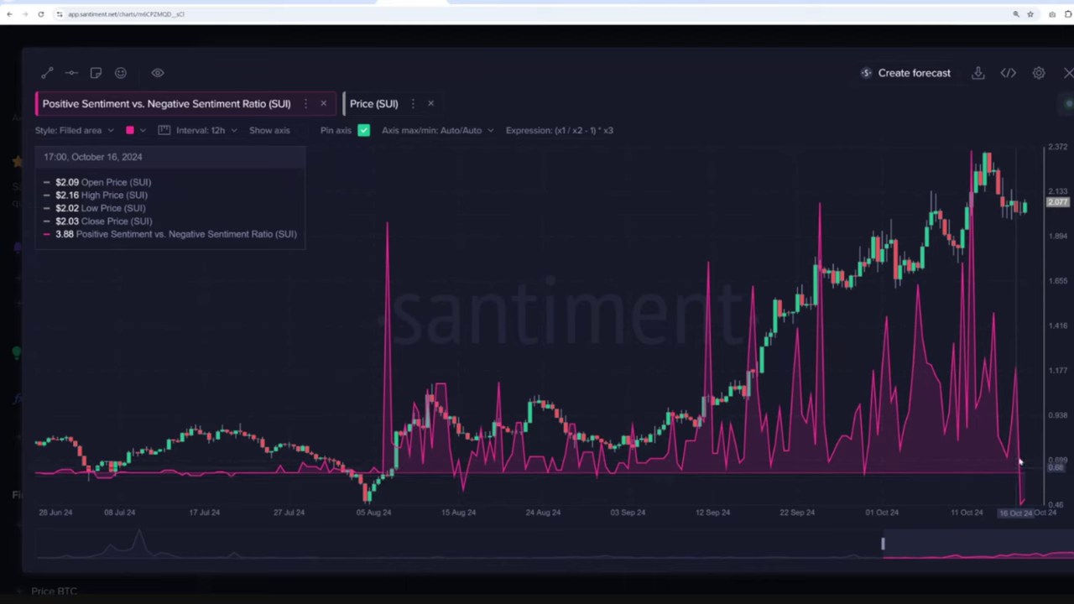
left_click_drag(965, 228, 1048, 232)
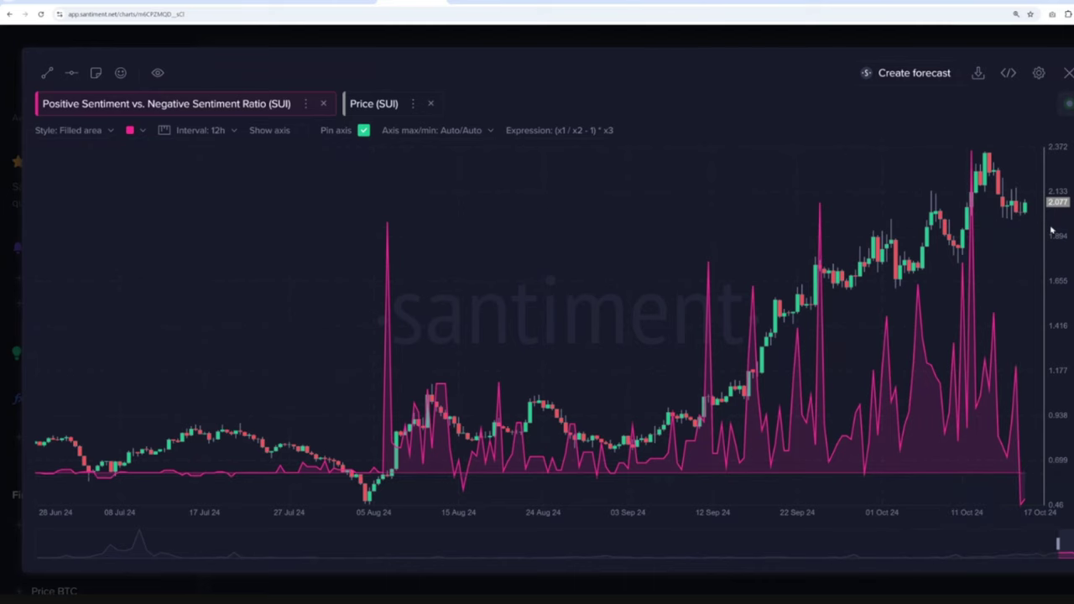
Set the interval of the Positive Sentiment vs. Negative Sentiment Ratio (SUI) metric to 1 hour.
left_click(195, 128)
scroll(190, 177, "up", 3)
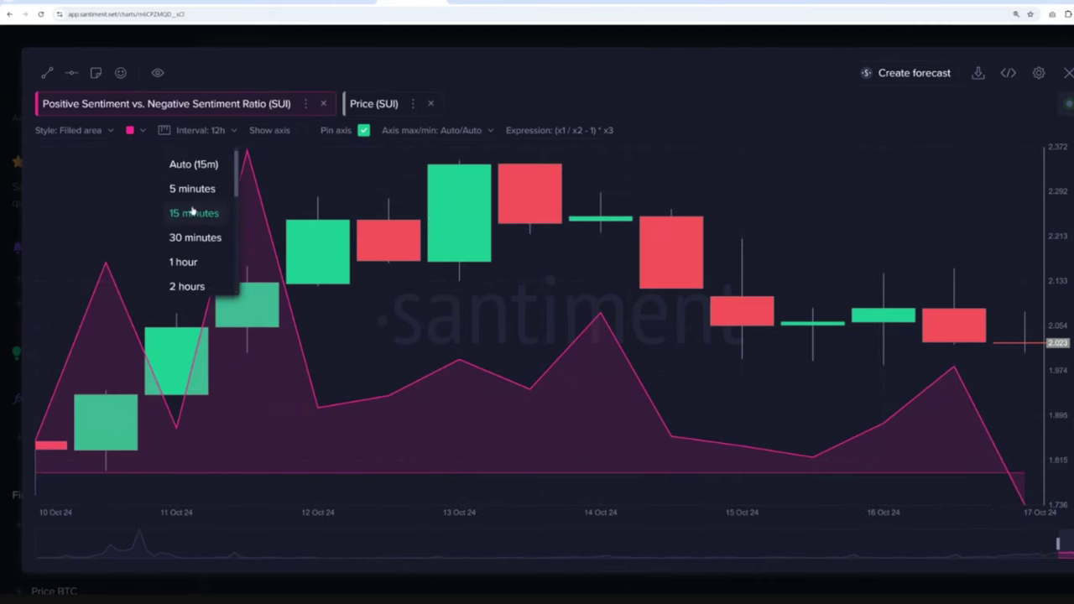
left_click(195, 262)
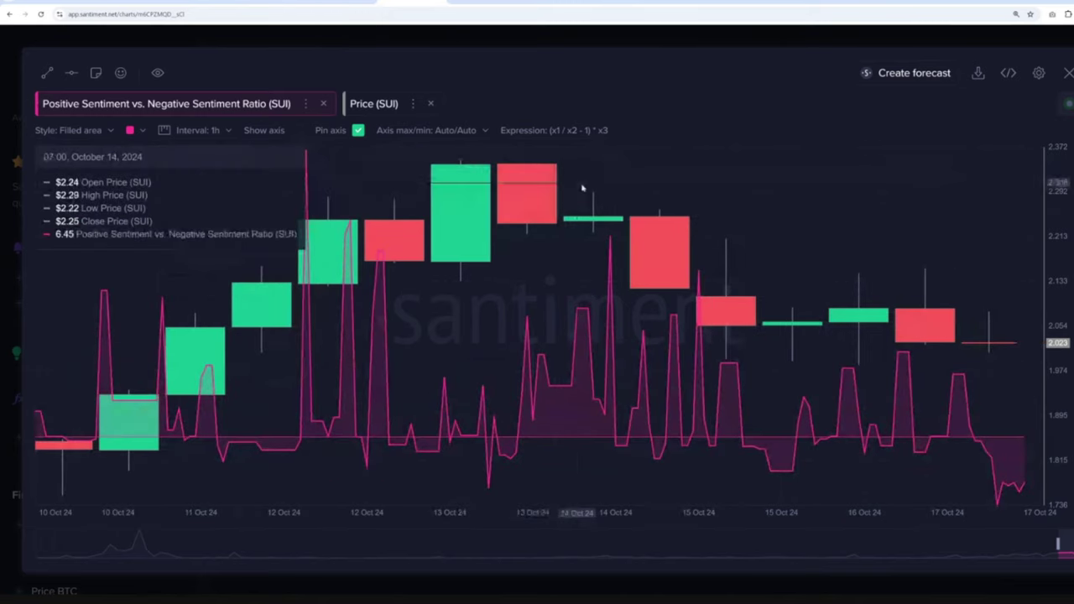
Set the interval of the Positive Sentiment vs. Negative Sentiment Ratio (SUI) metric to 4 hours.
left_click(181, 130)
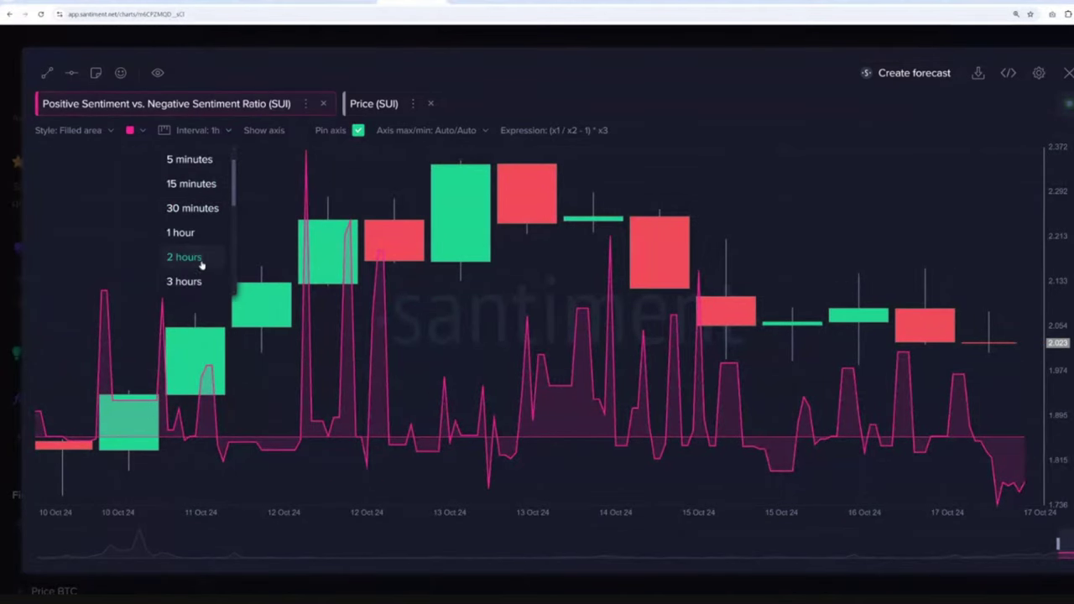
scroll(205, 252, "down", 1)
left_click(198, 264)
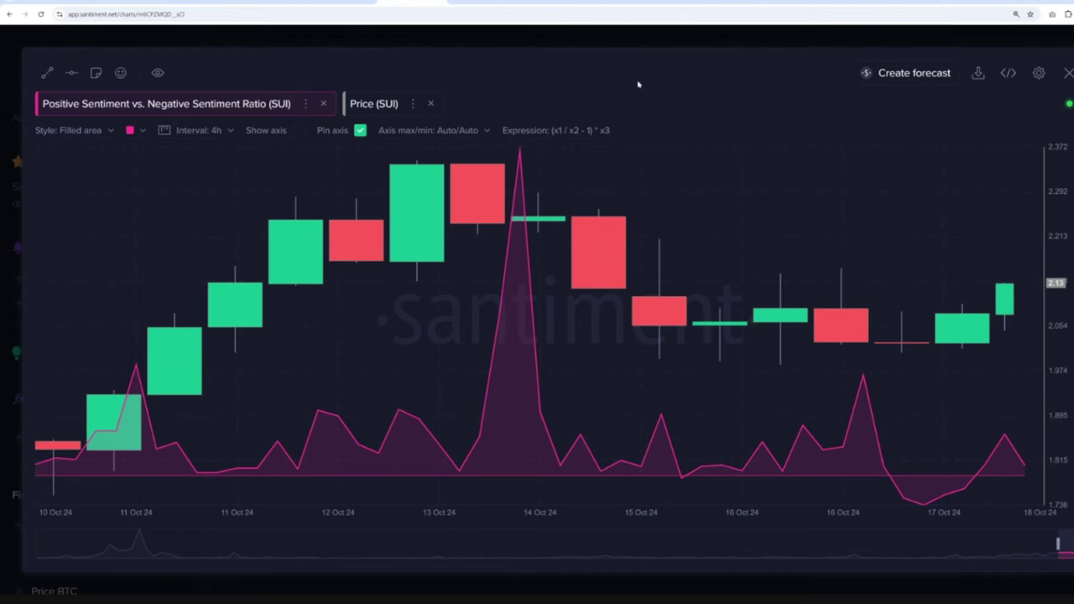
Leave full screen and load the "Social Dominance Comparison - Layer 1 vs. Layer 2 vs. Meme Coin vs. AI/Big Data" layout.
key("Escape")
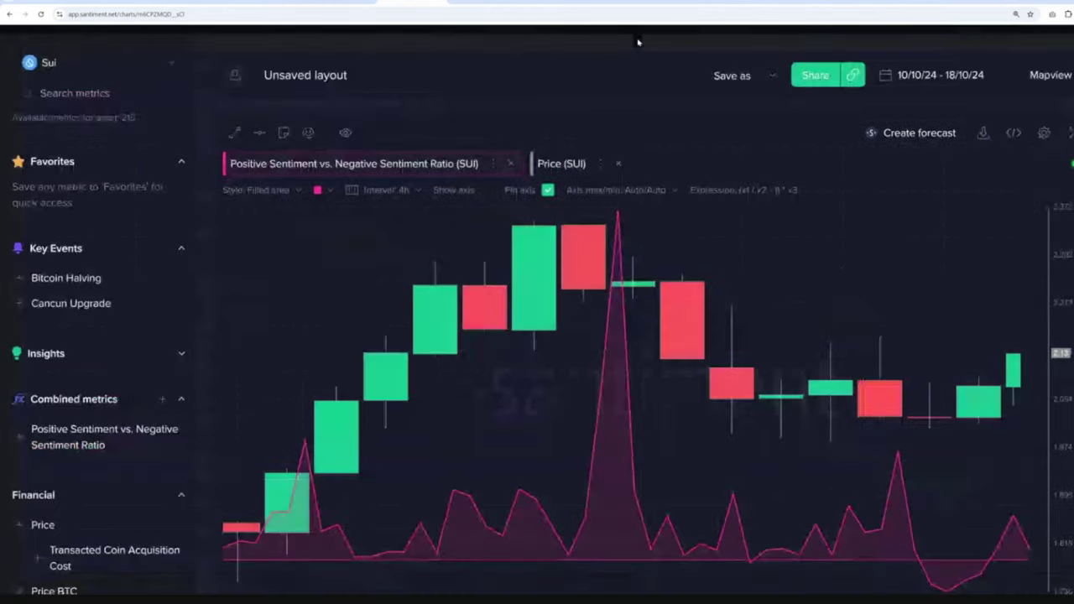
scroll(943, 134, "up", 2)
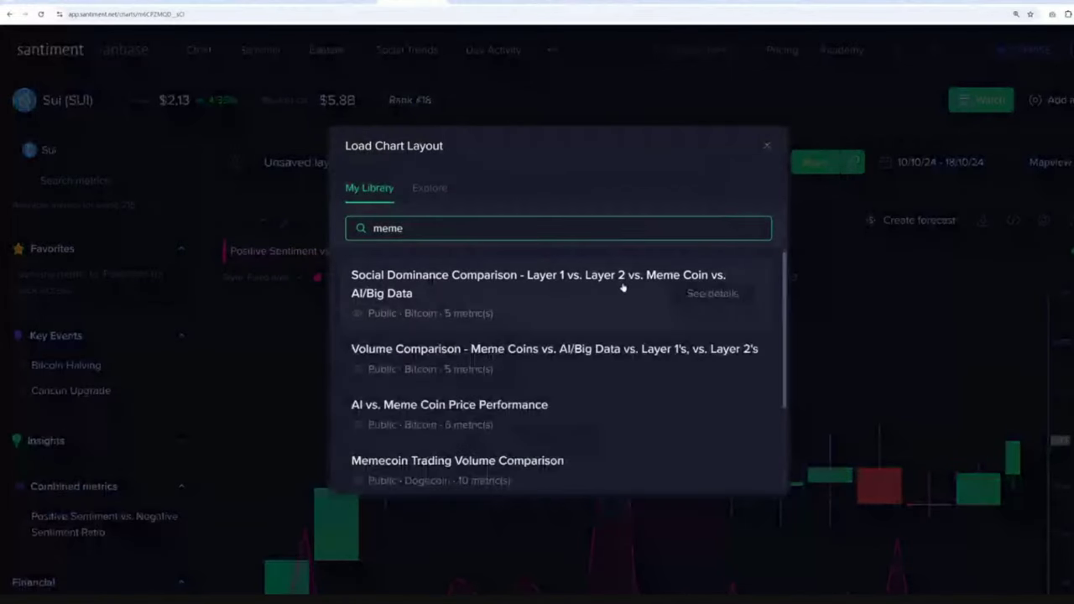
left_click(622, 288)
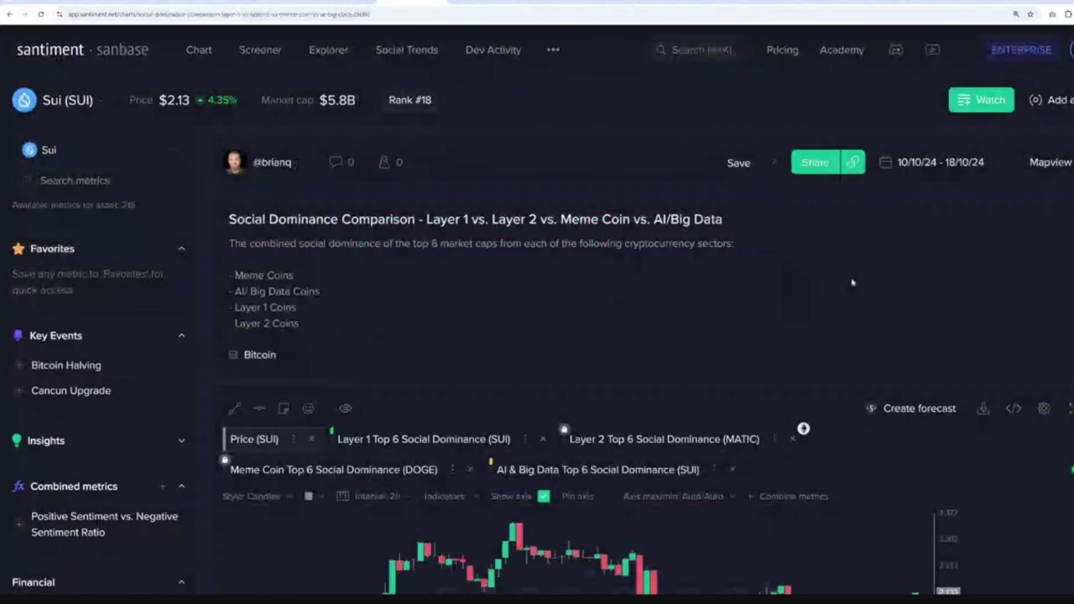
Remove the AI & Big Data Top 6 Social Dominance metric and set the layout's date range to Last 6 months.
scroll(853, 283, "down", 3)
left_click(731, 339)
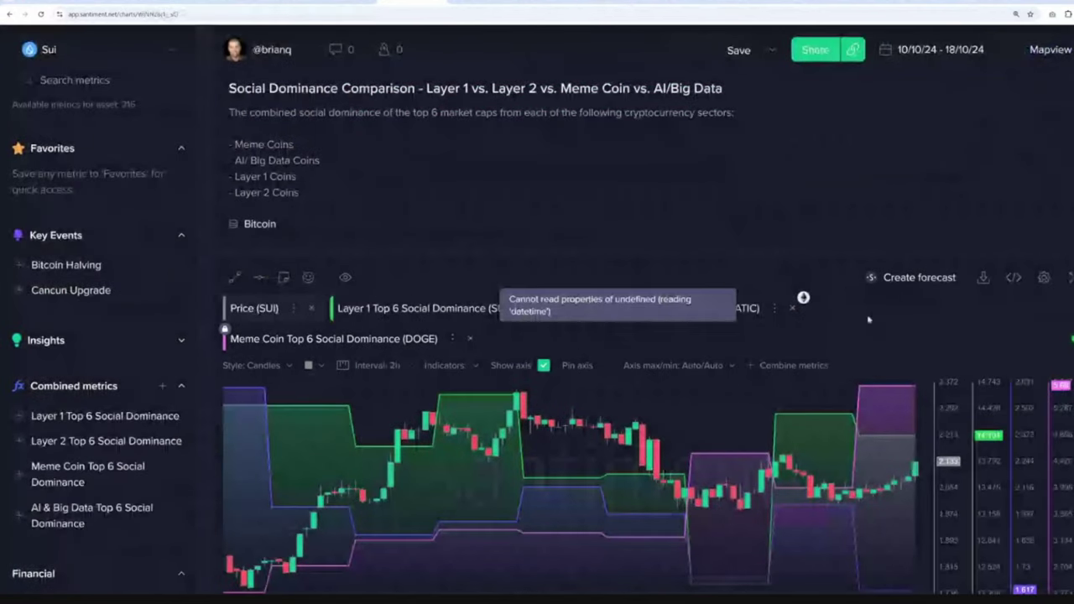
left_click(924, 50)
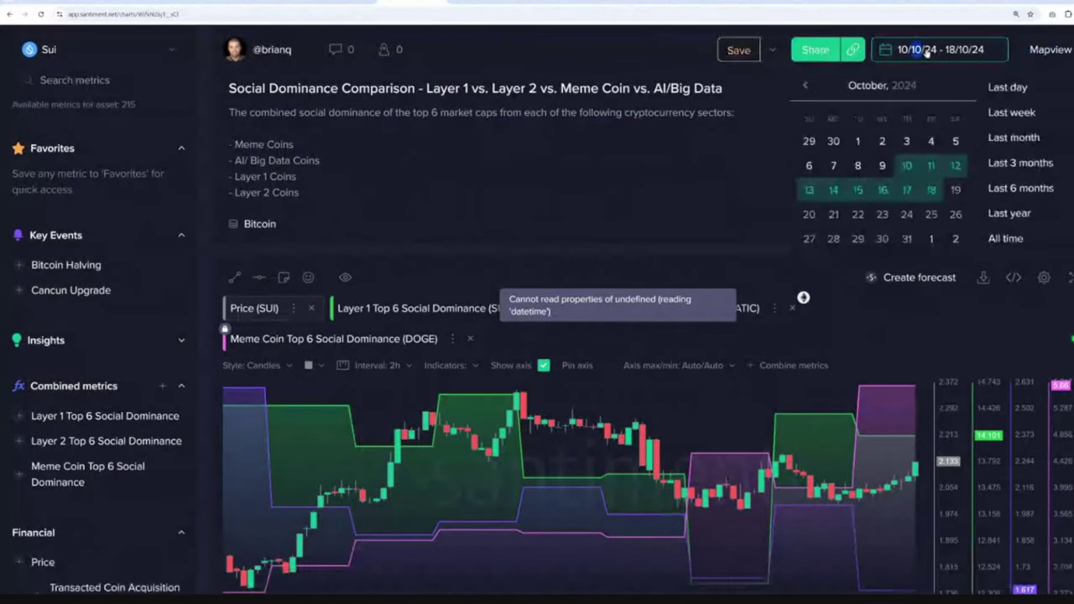
left_click(1019, 188)
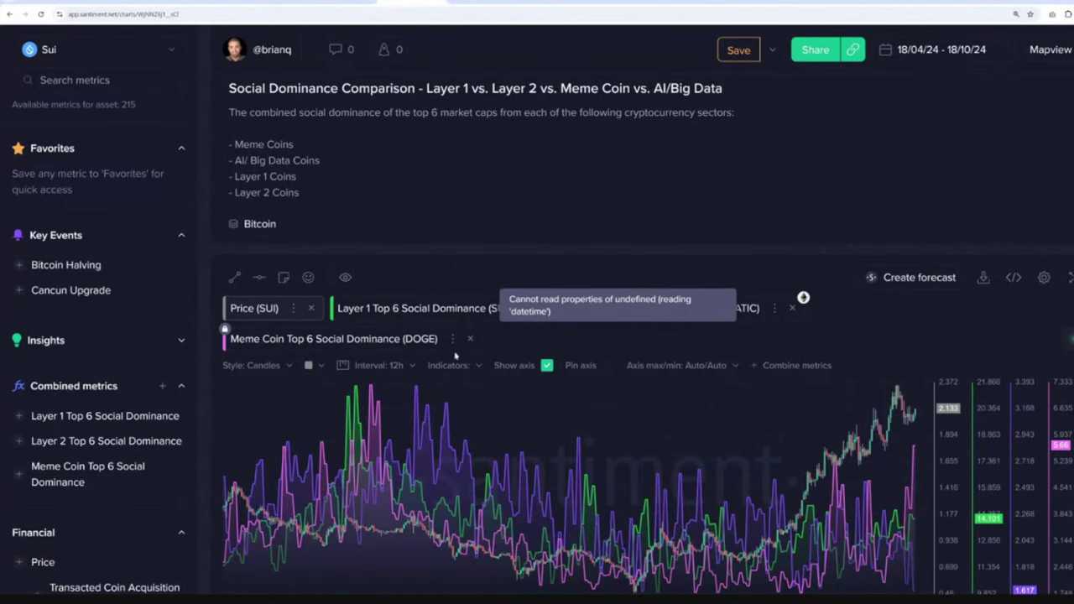
View the social dominance chart in full screen and inspect which metrics make up the Meme Coin Top 6 Social Dominance (DOGE) expression.
scroll(1070, 261, "down", 1)
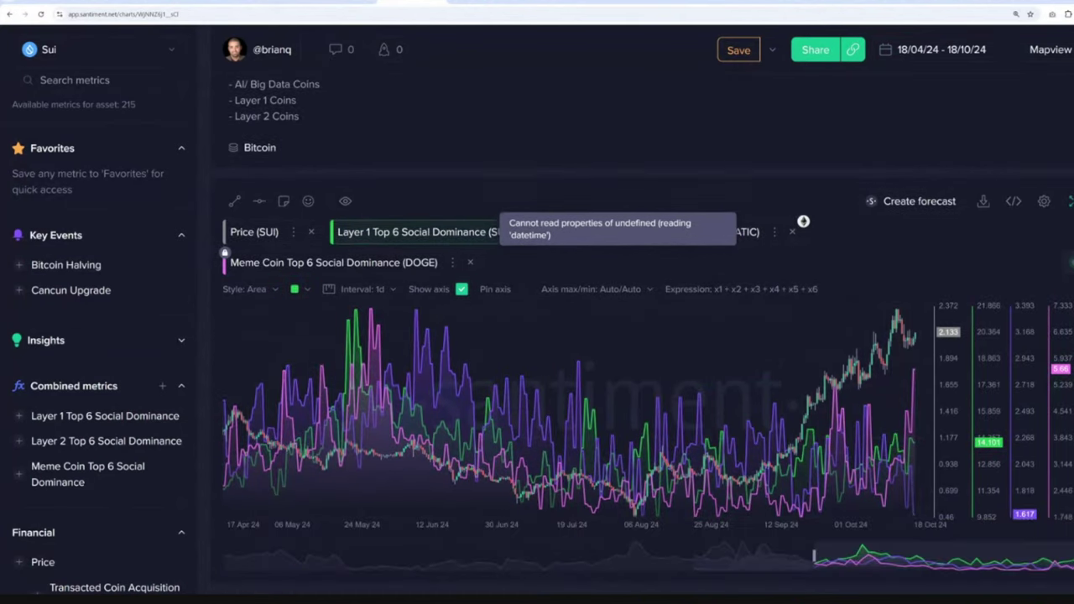
left_click(1071, 201)
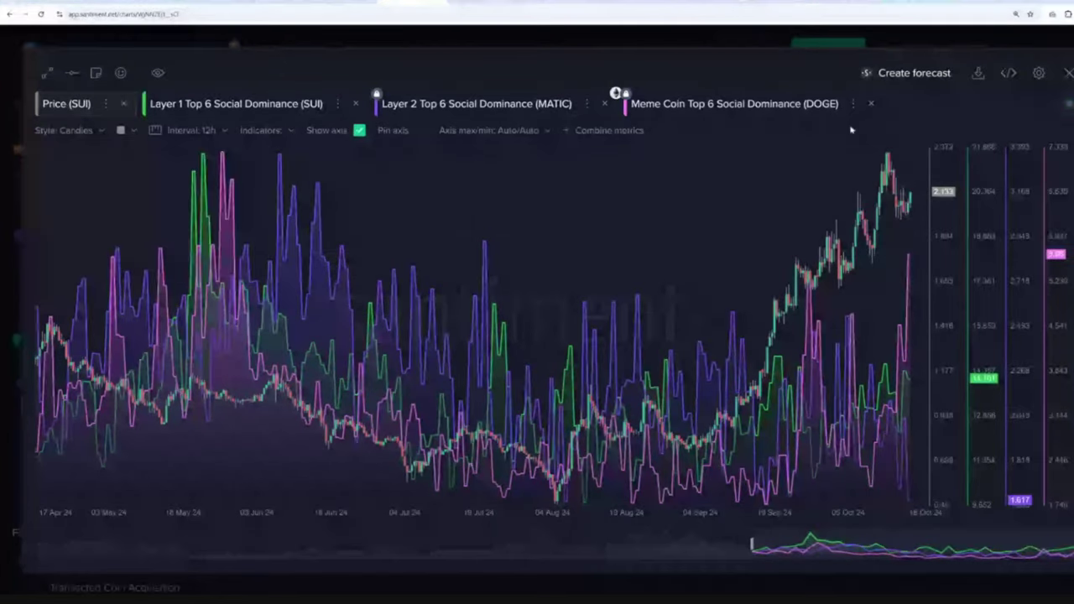
left_click(571, 105)
left_click(638, 100)
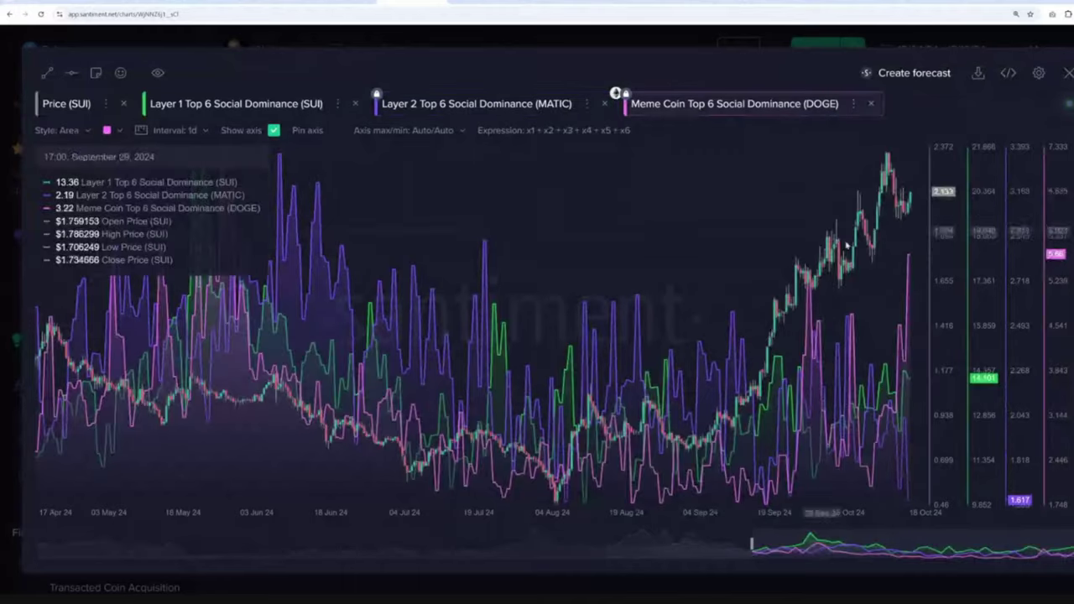
left_click(590, 133)
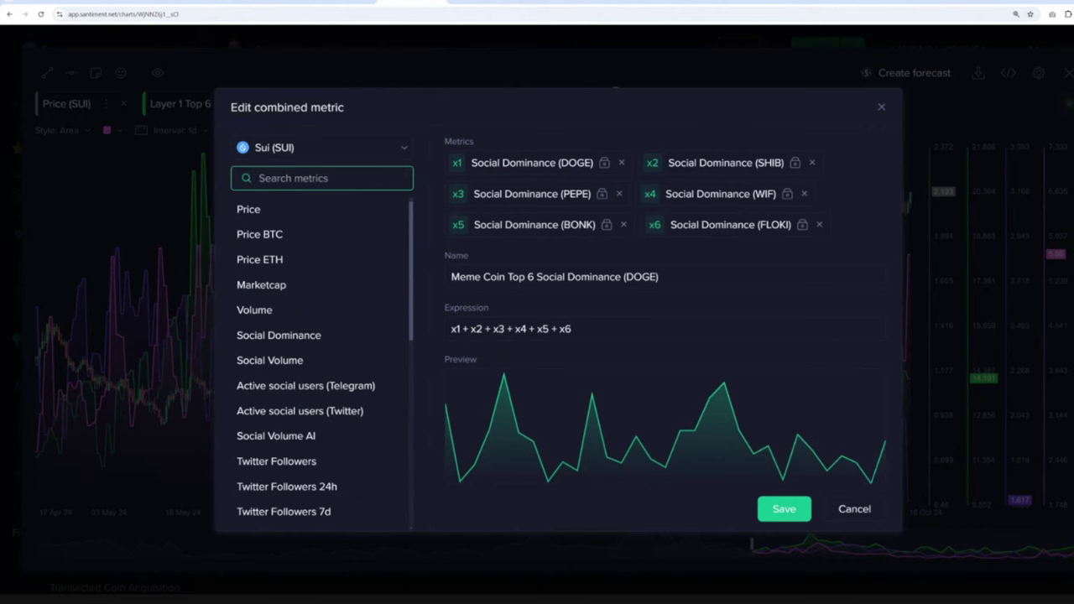
left_click(869, 127)
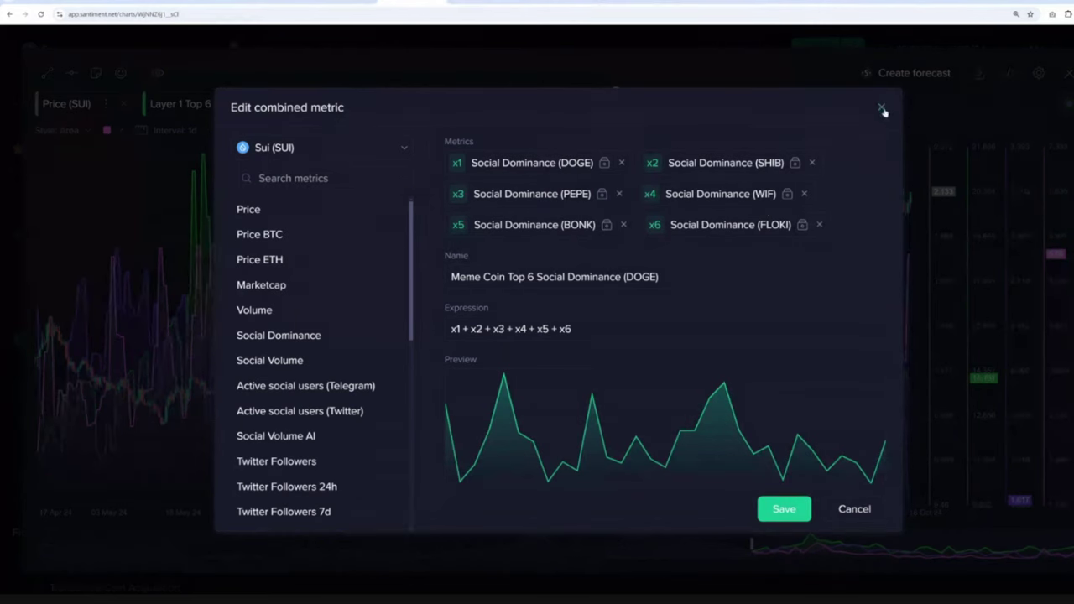
left_click(882, 109)
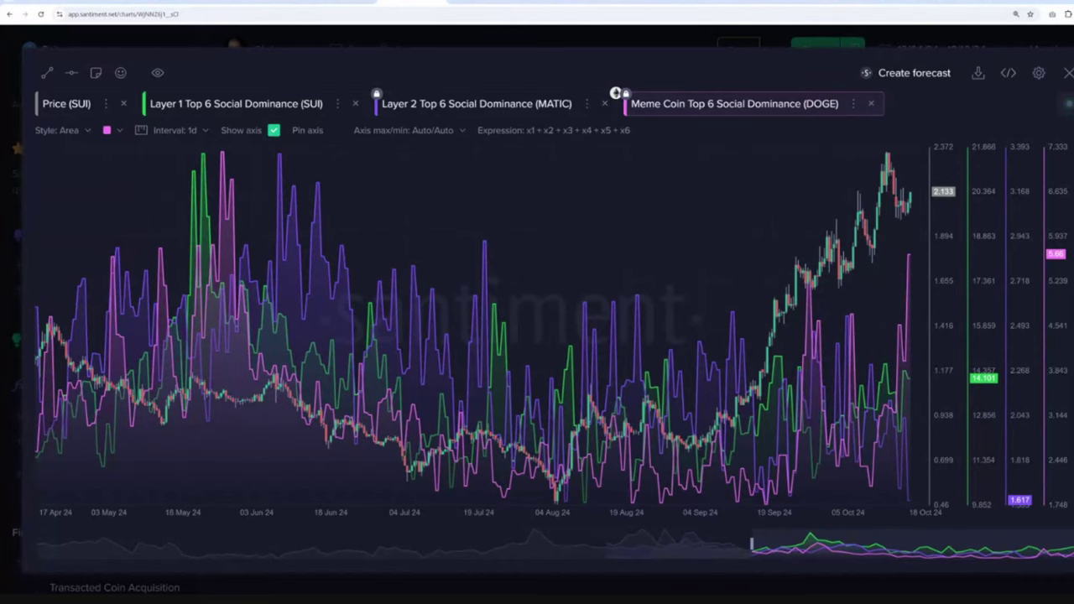
Inspect the Layer 2 Top 6 Social Dominance (MATIC) expression, search its assets for "mnt", and close the editor without saving.
left_click(616, 95)
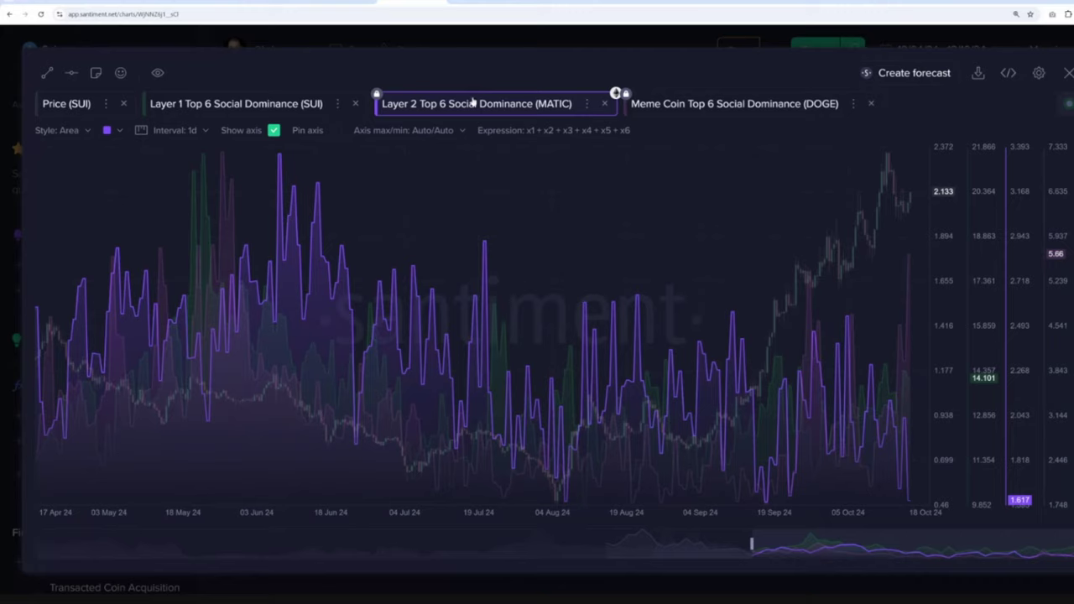
left_click(509, 132)
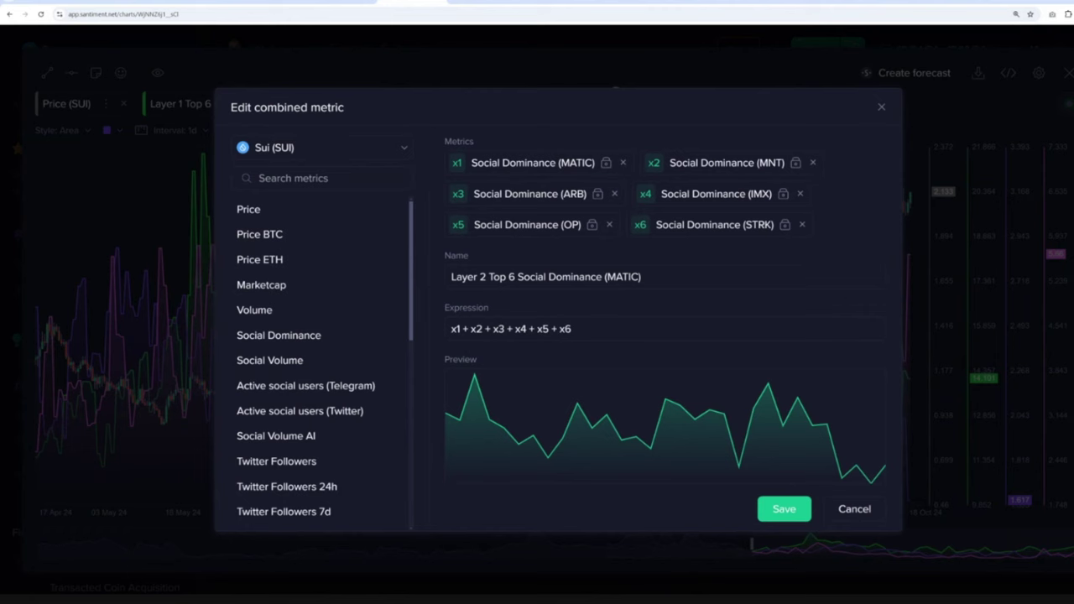
left_click(349, 146)
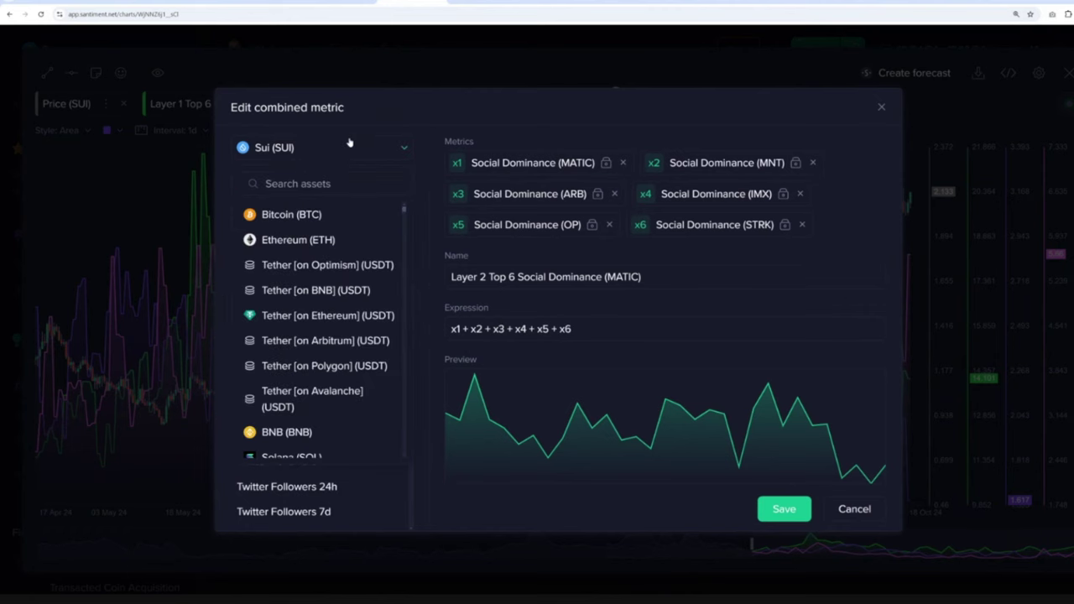
left_click(324, 182)
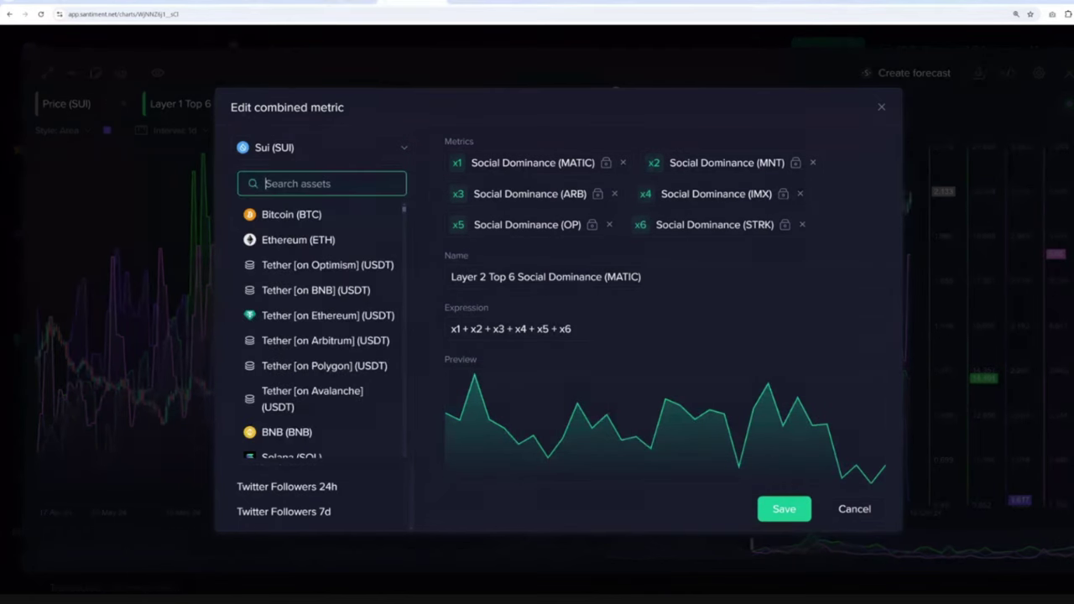
type("mnt")
key("Escape")
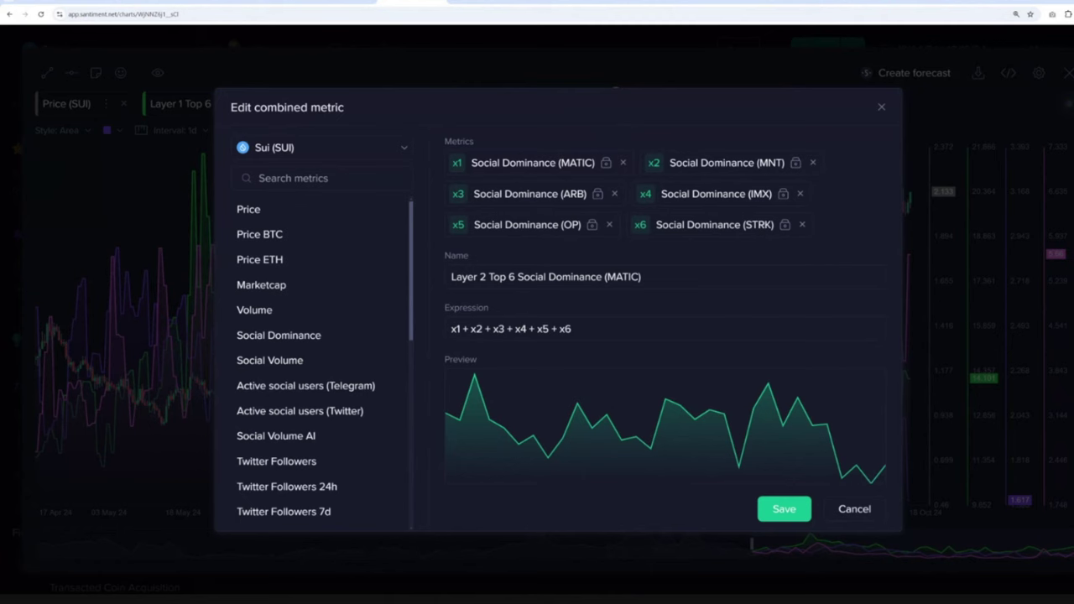
left_click(881, 108)
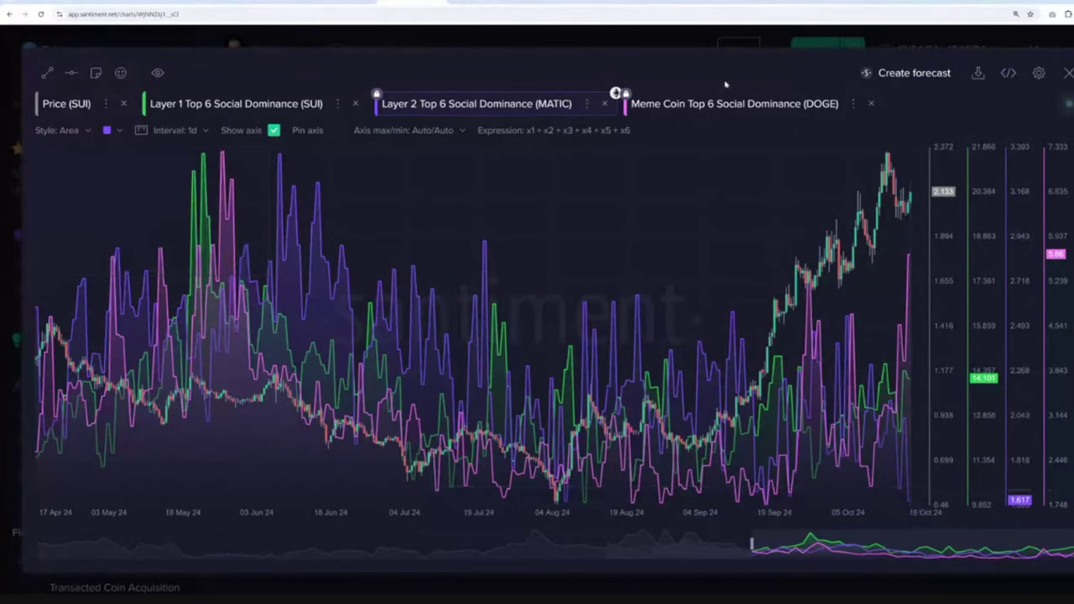
Leave the full-screen chart and switch the layout's asset from Sui to Aptos (APT).
left_click(498, 36)
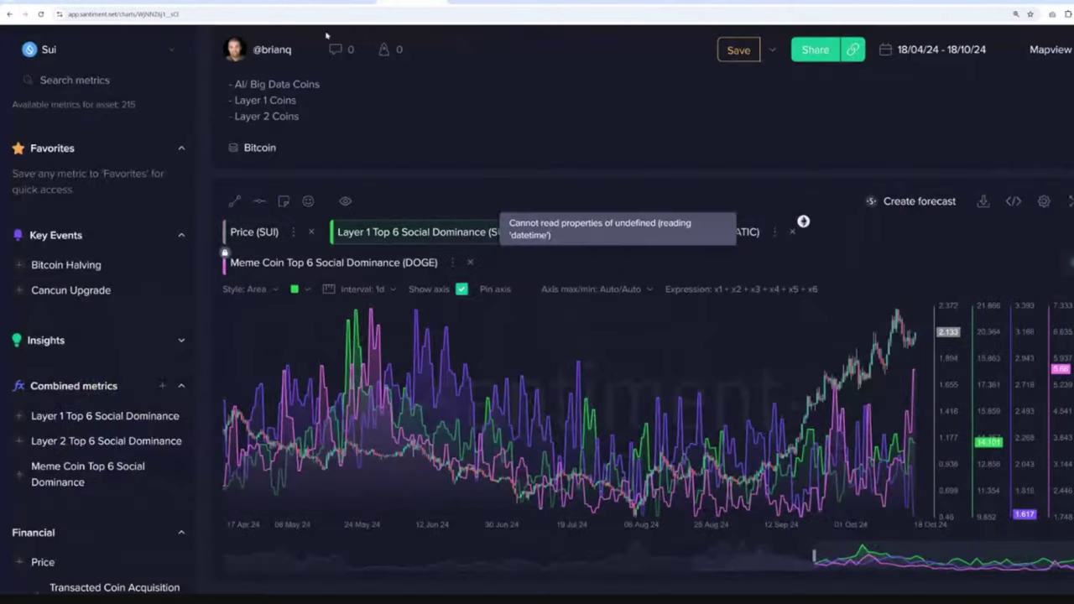
scroll(84, 168, "up", 3)
left_click(84, 101)
type("apt")
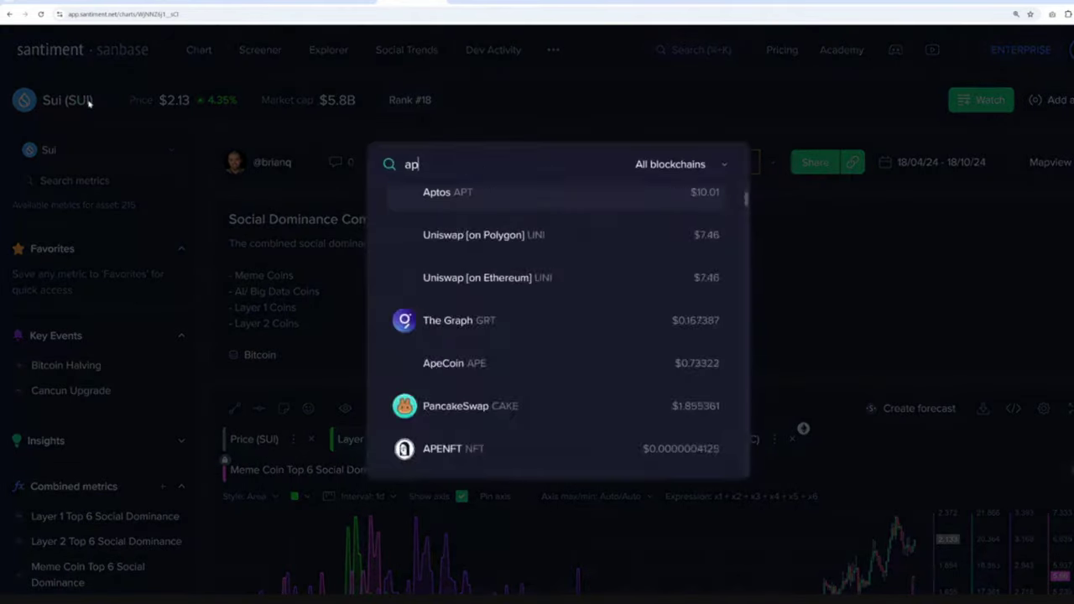
left_click(525, 316)
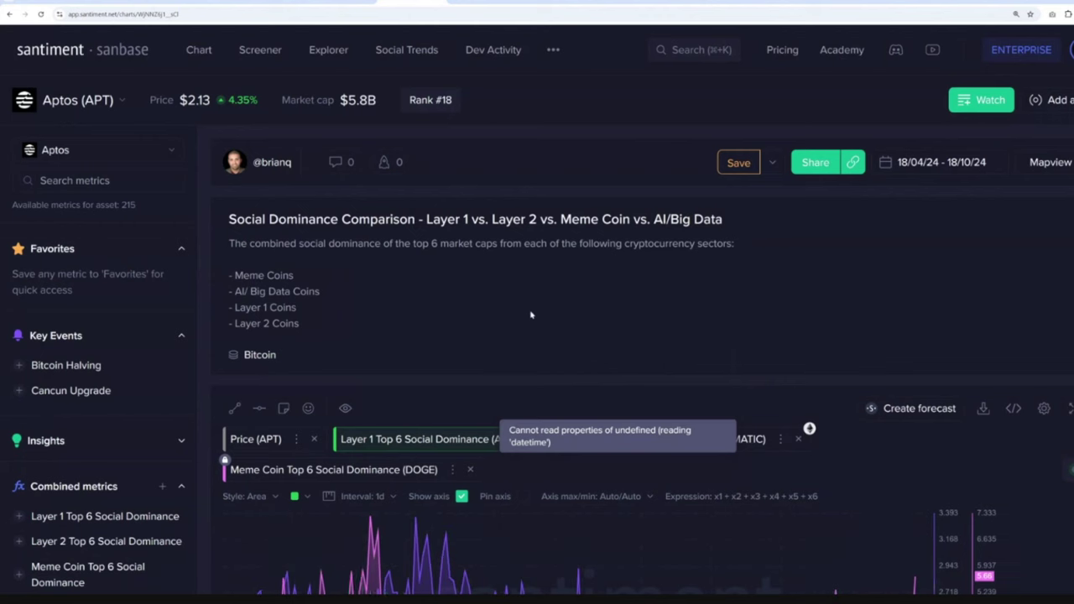
Search saved layouts for "positive" and load "BTC Positive Sentiment vs. Negative Sentiment Ratio Multiplied By Social Dominance".
left_click(773, 163)
left_click(769, 284)
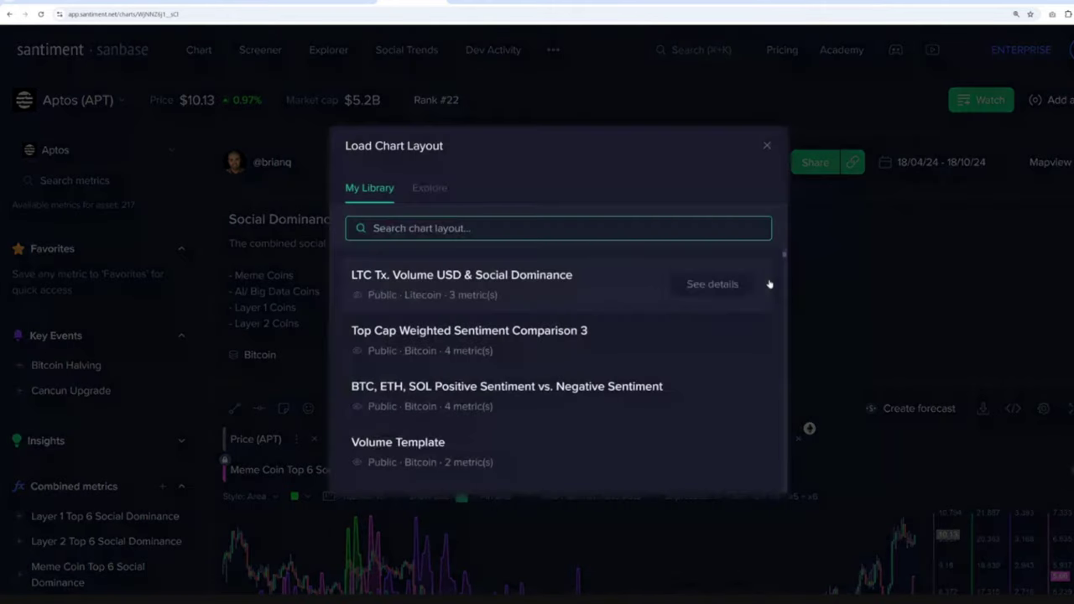
type("positive")
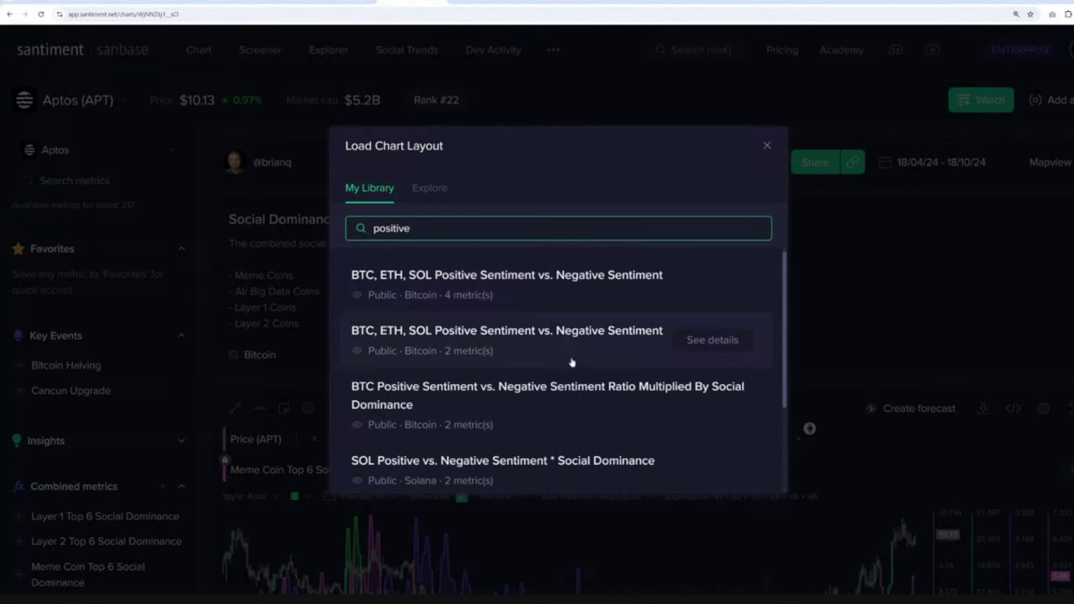
left_click(564, 400)
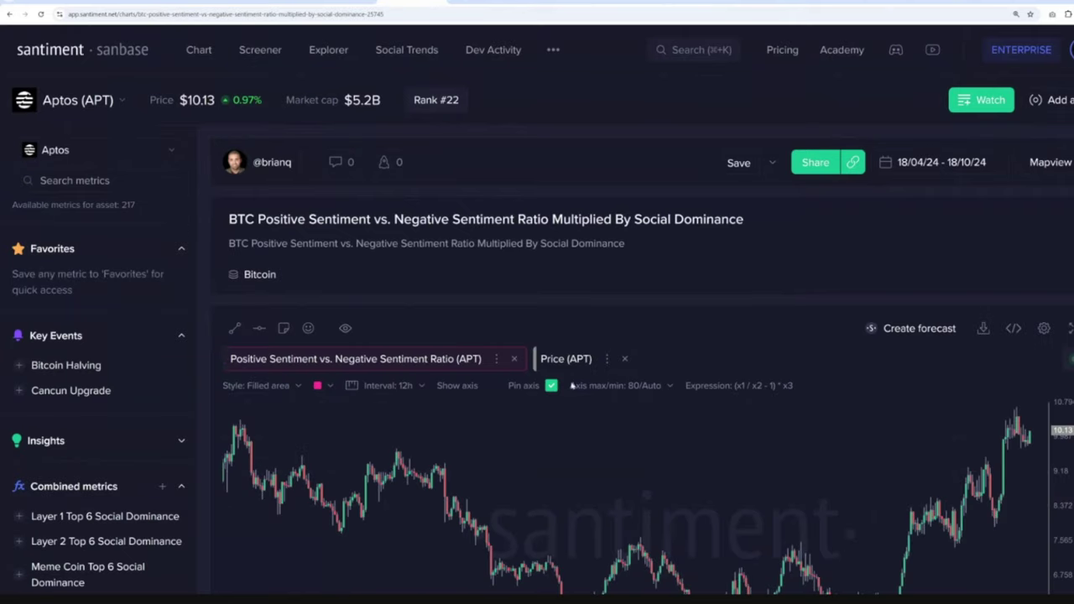
Reset the axis maximum of the Positive Sentiment vs. Negative Sentiment Ratio (APT) metric to Auto.
scroll(731, 232, "down", 2)
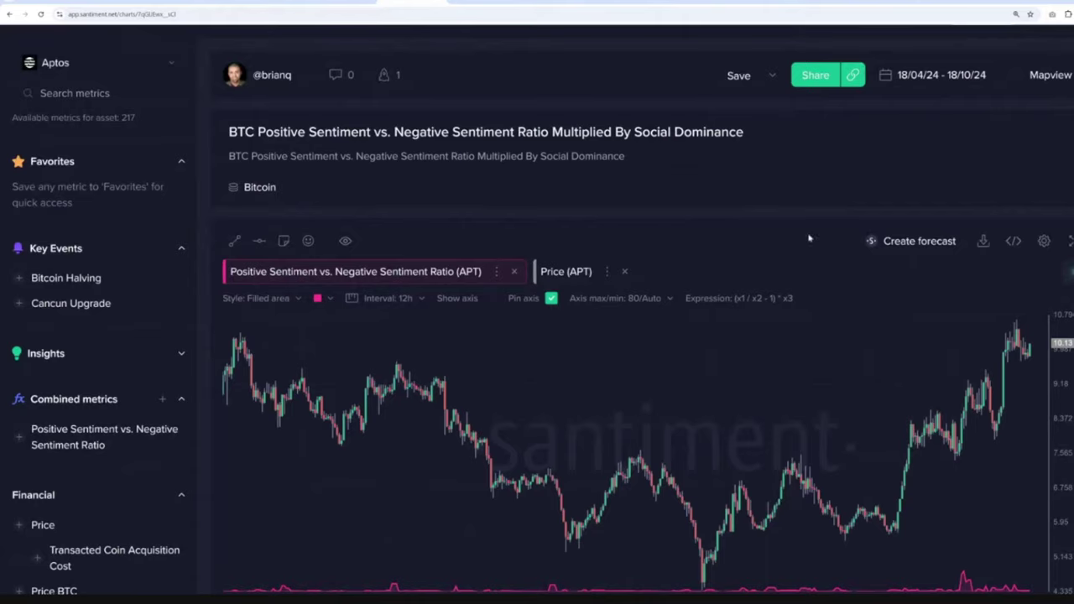
left_click(732, 300)
key("Escape")
left_click(613, 299)
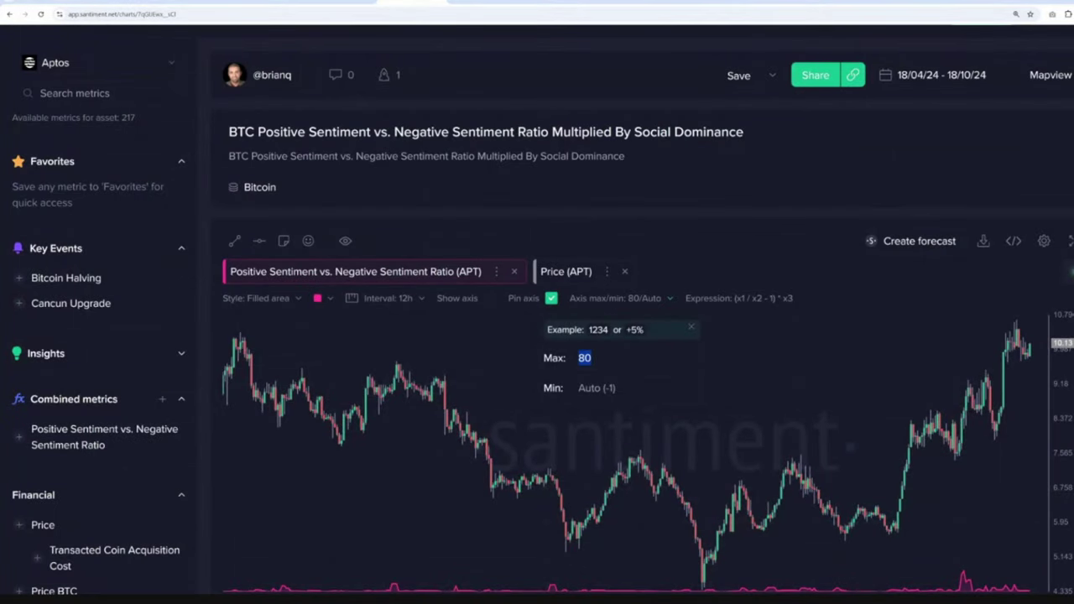
left_click(617, 311)
left_click(618, 299)
key("BackSpace")
left_click(709, 228)
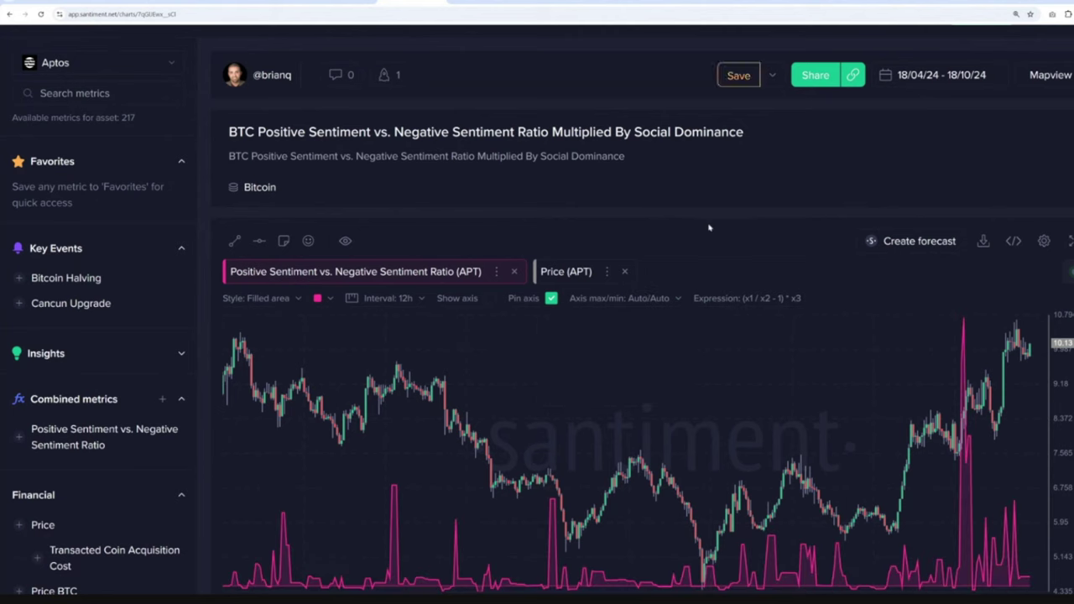
View the Aptos sentiment ratio chart full screen, leave that view, and load the saved "Main" layout.
left_click(1070, 241)
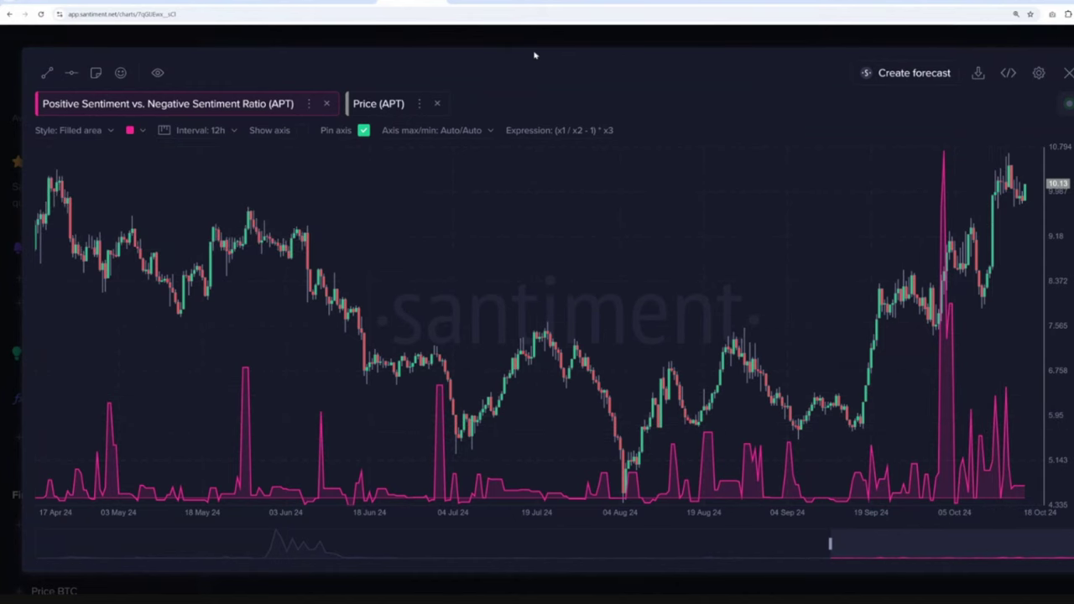
key("Escape")
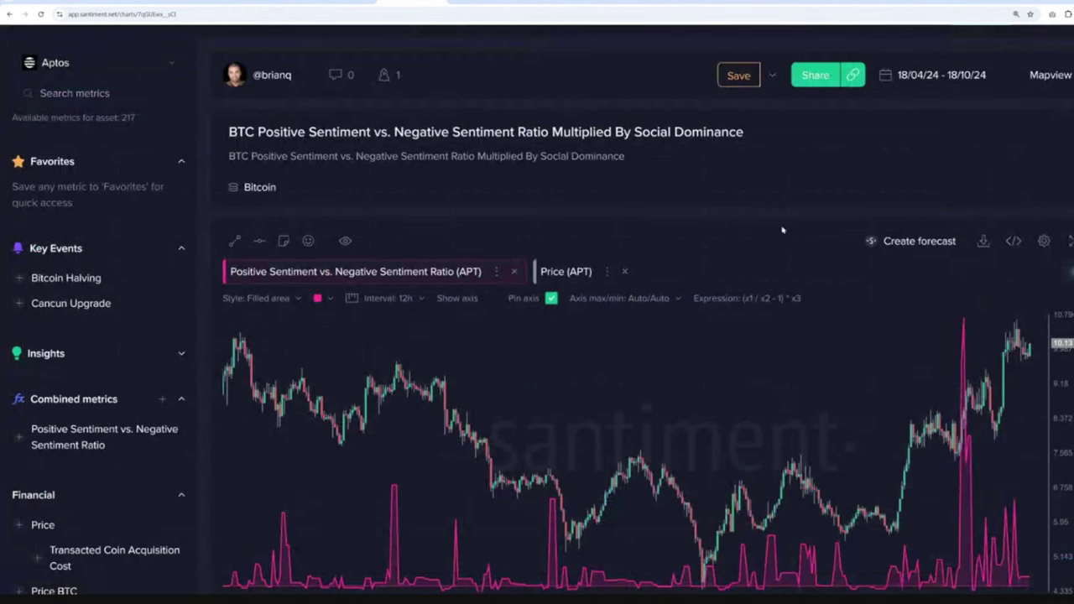
left_click(773, 76)
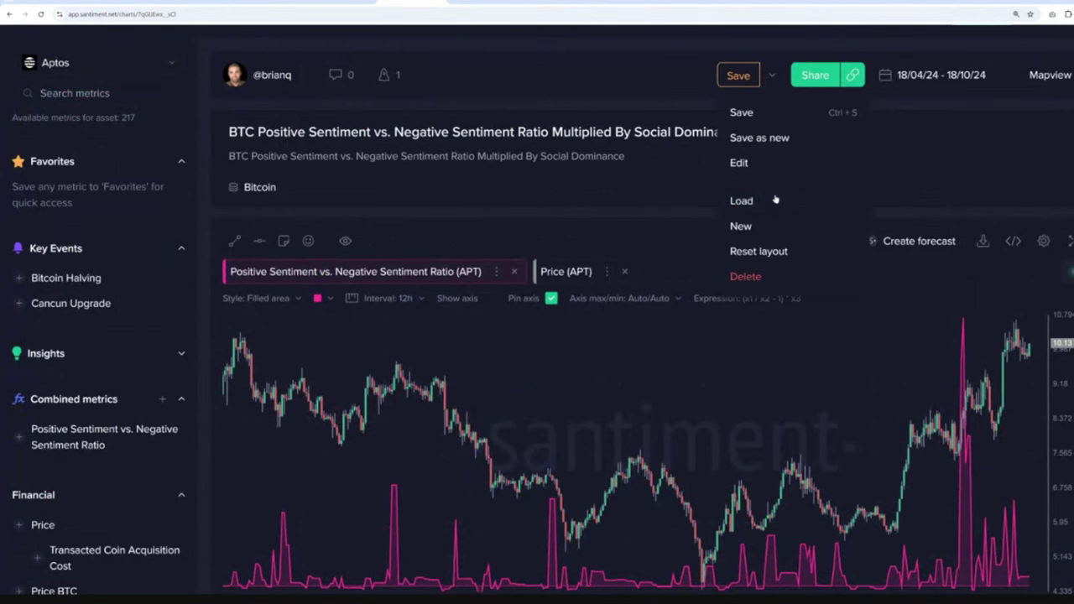
left_click(774, 198)
type("main")
left_click(542, 272)
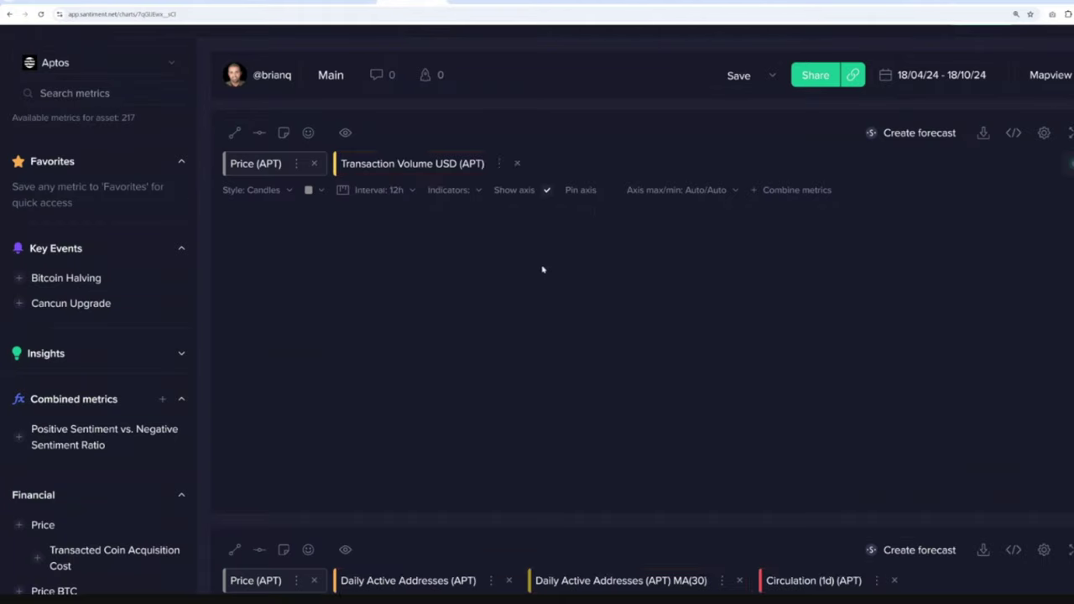
Find the Aptos Social Volume and Social Dominance chart, examine it full screen, and return to the layout.
scroll(736, 175, "down", 20)
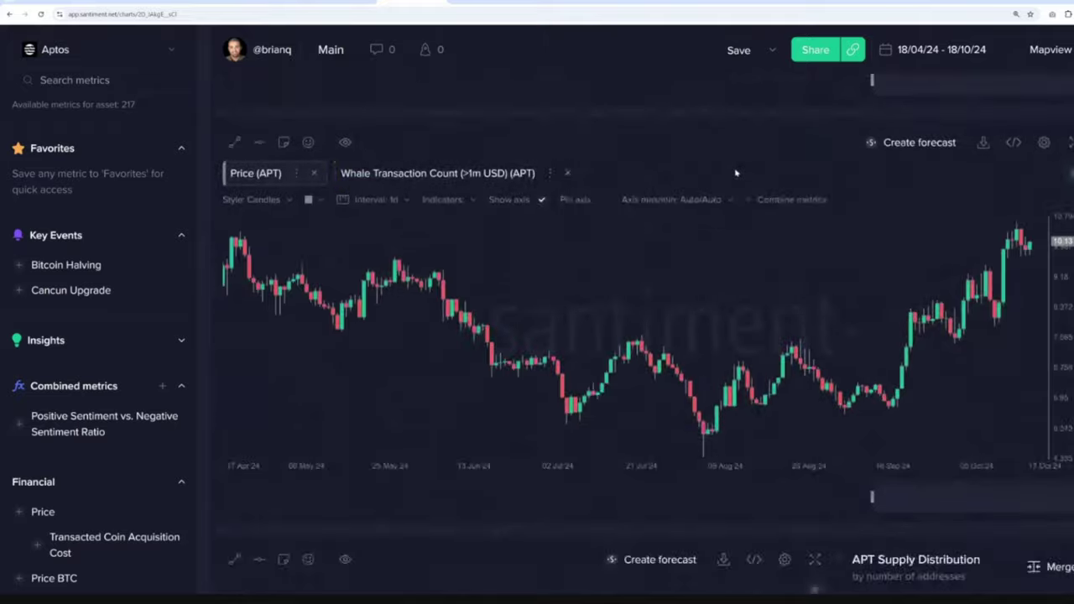
scroll(736, 174, "down", 20)
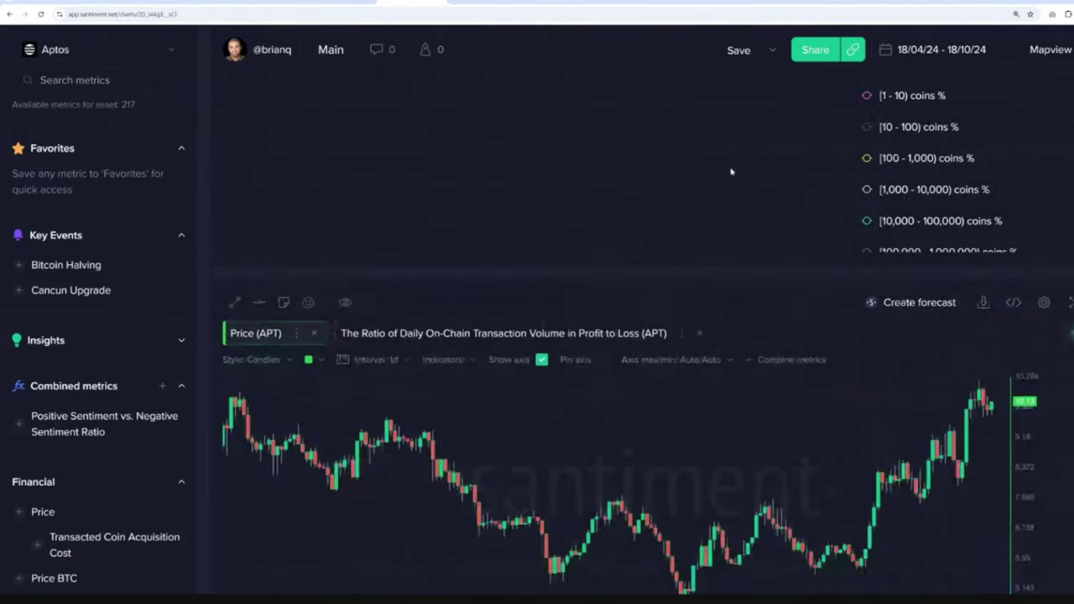
scroll(730, 171, "down", 20)
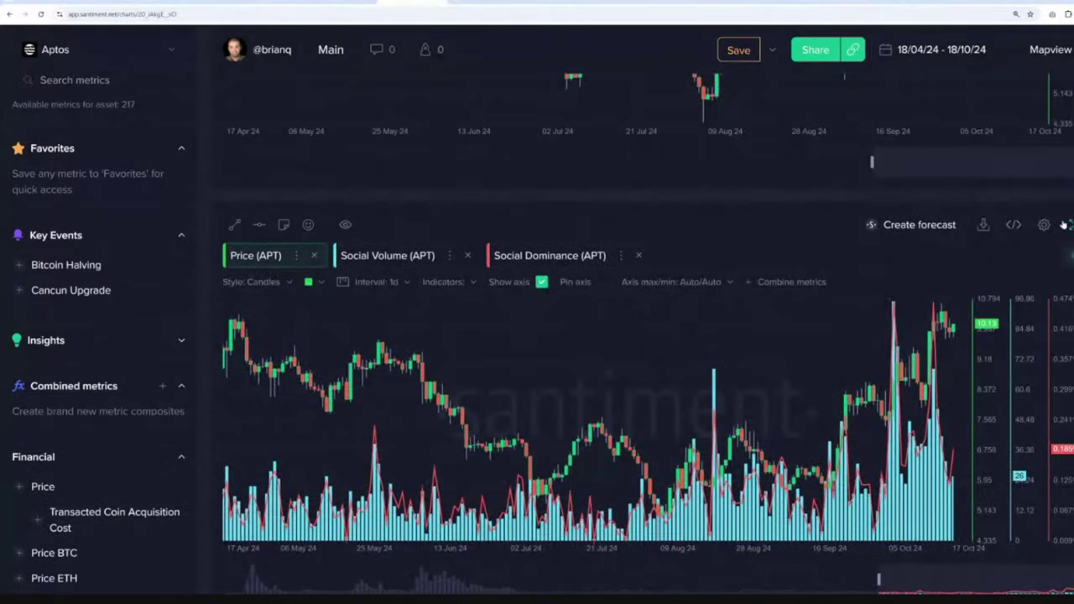
left_click(1070, 225)
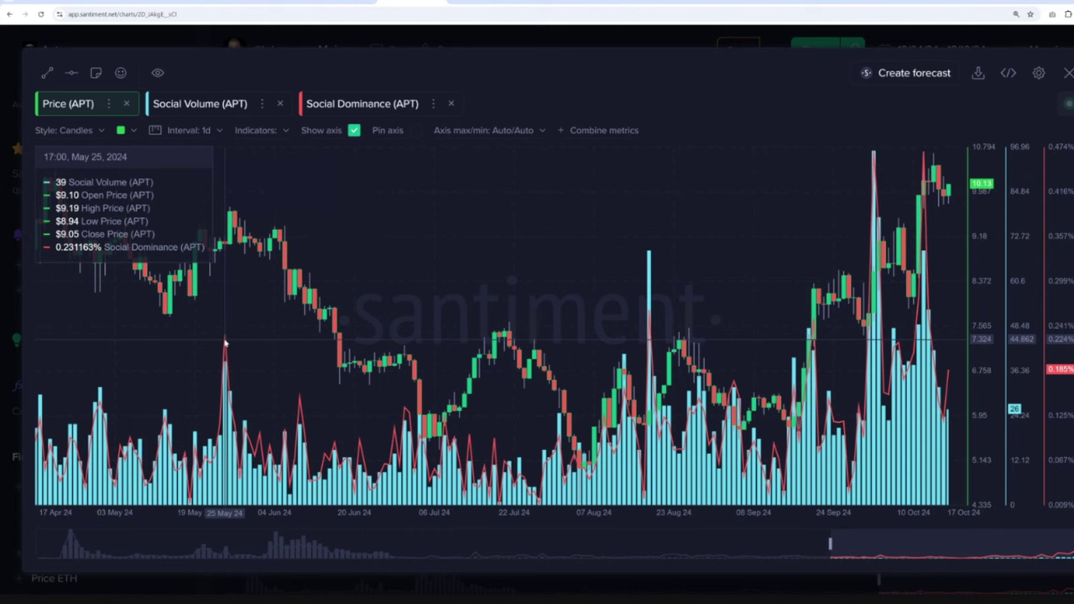
left_click(707, 40)
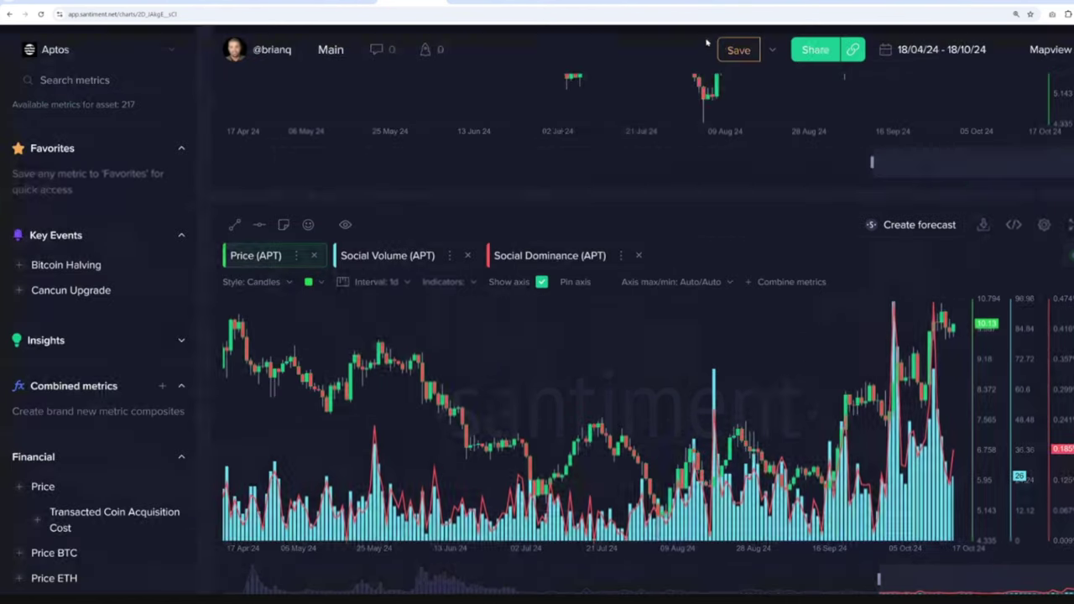
Replace Transaction Volume USD with the Volume metric in the first Aptos chart and view that chart full screen.
scroll(876, 283, "down", 15)
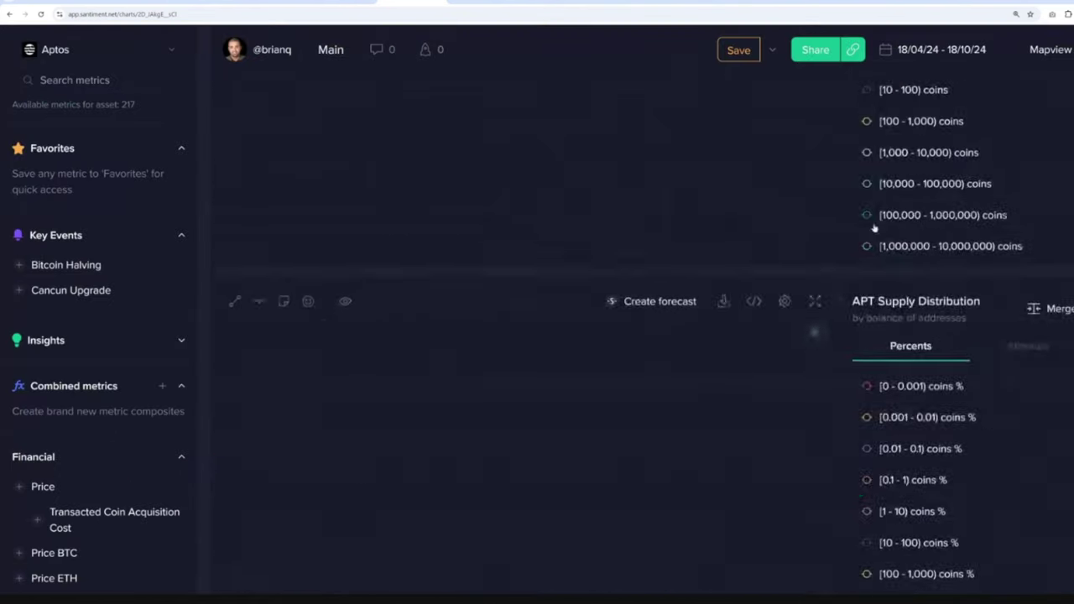
scroll(870, 224, "up", 15)
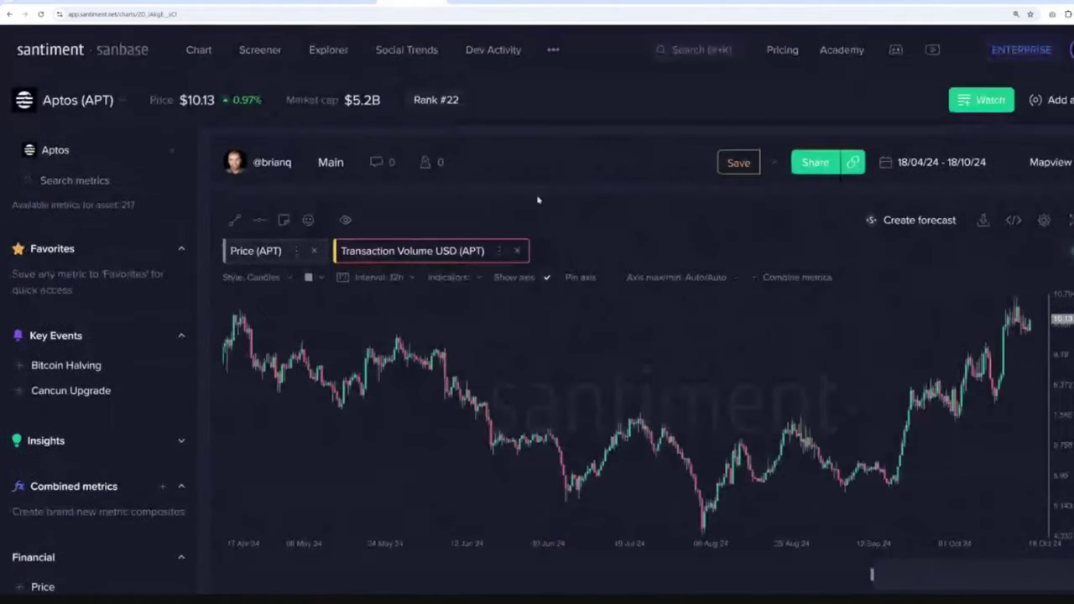
left_click(517, 251)
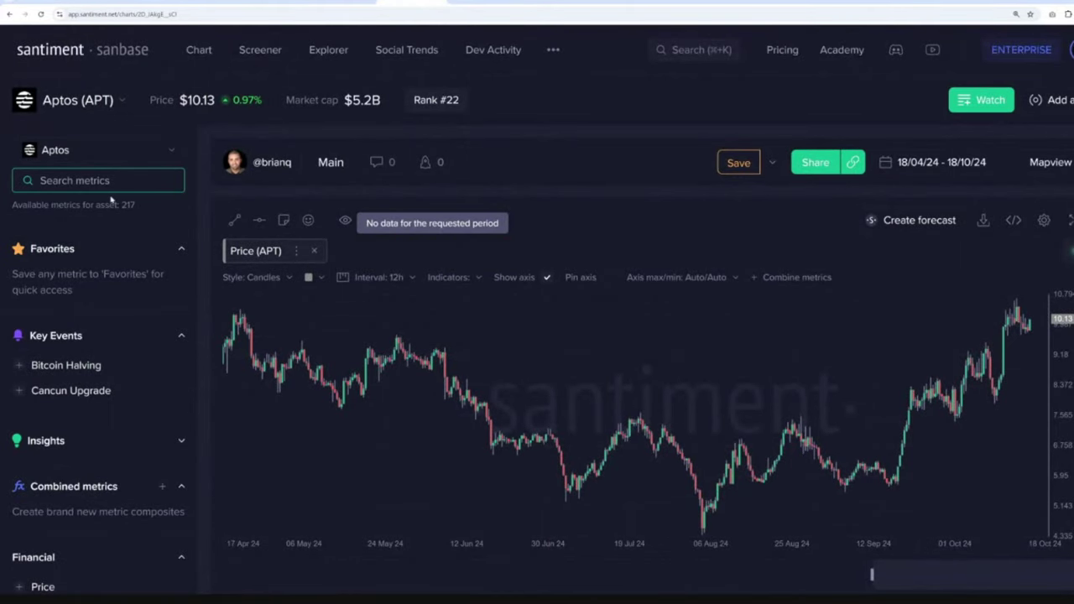
type("volu")
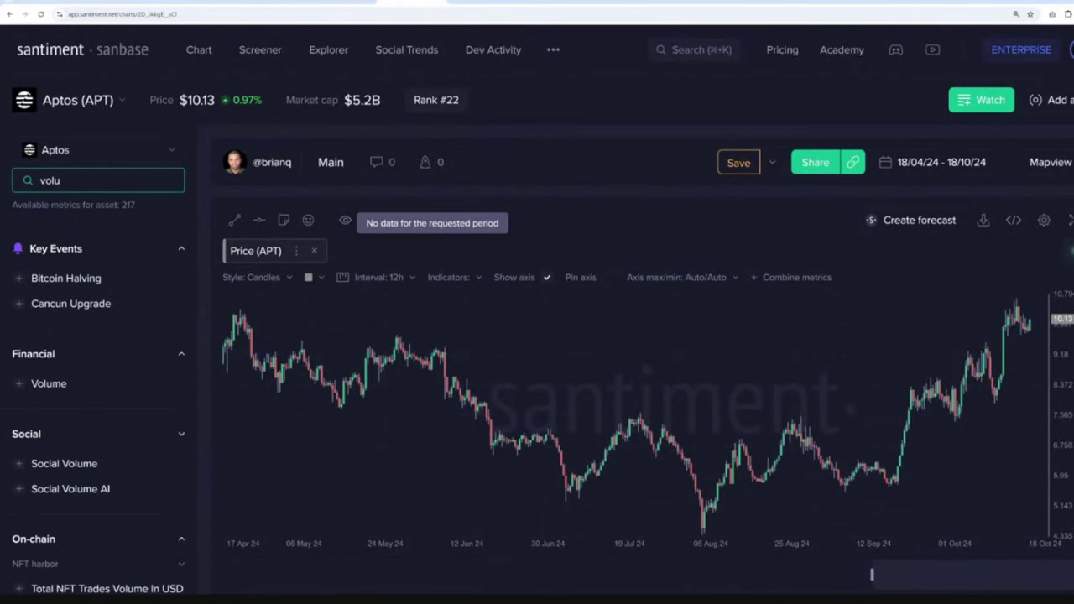
left_click(72, 384)
left_click(439, 269)
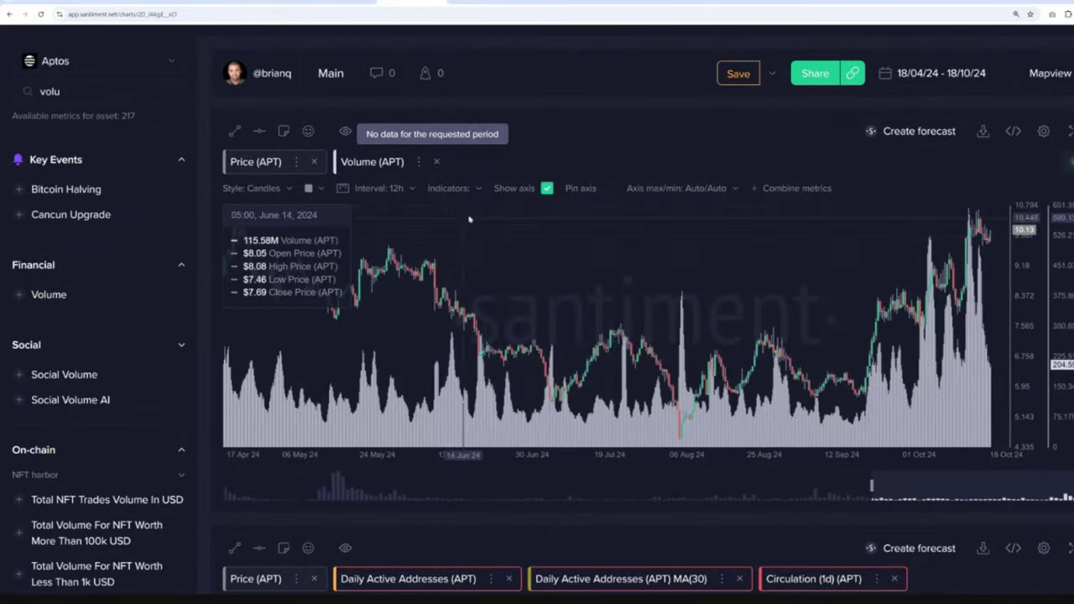
left_click(1068, 132)
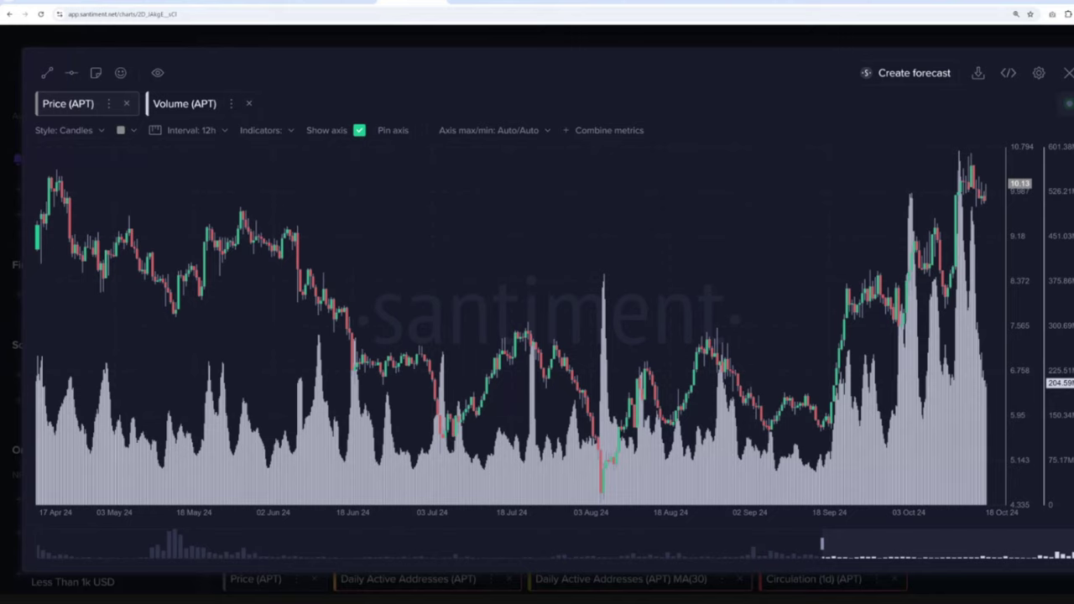
left_click(473, 28)
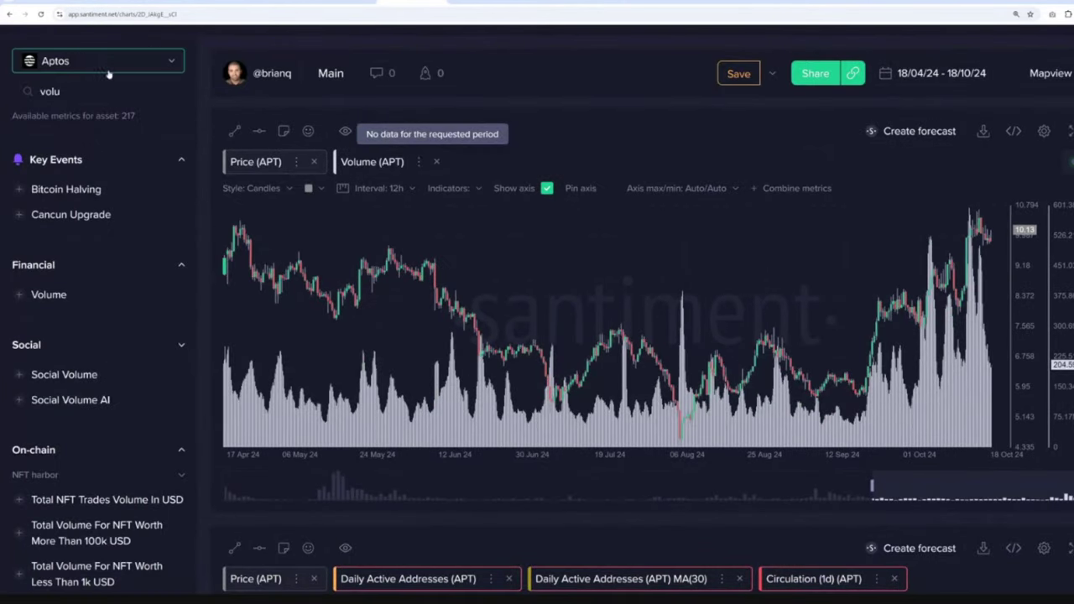
Search assets for "xrp" and switch the layout's asset from Aptos to XRP Ledger (XRP).
scroll(106, 68, "up", 1)
left_click(105, 102)
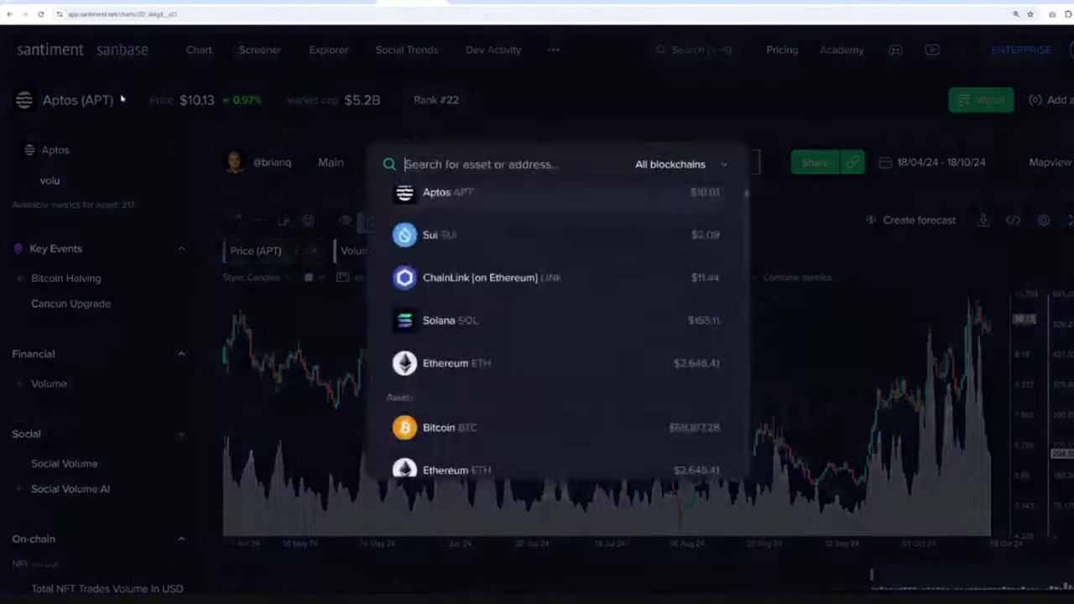
type("xrp")
left_click(507, 297)
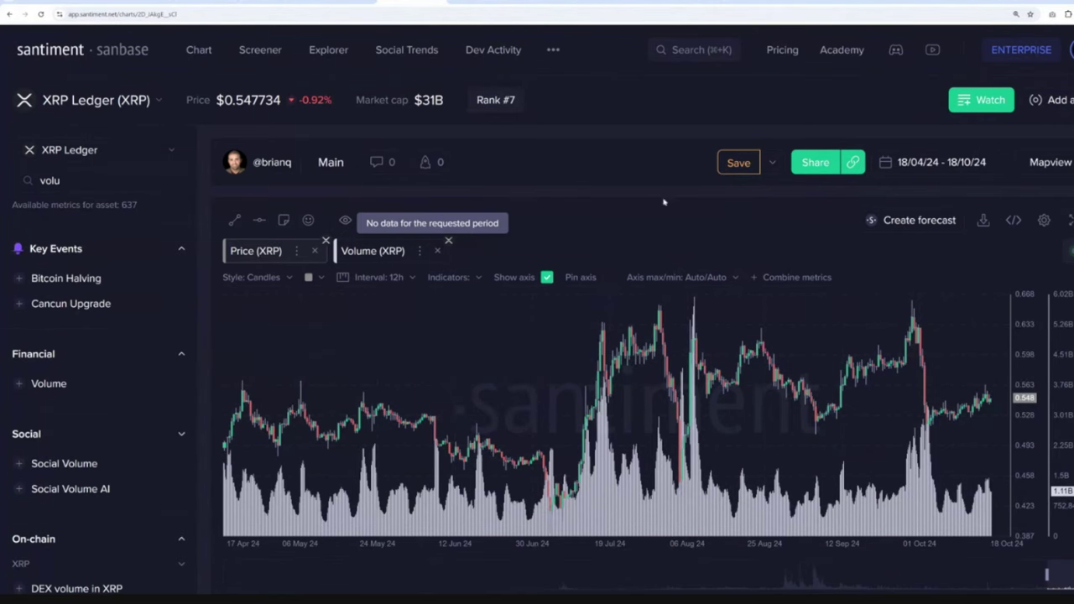
Examine the XRP Volume chart and compare it with the Daily Active Addresses and Circulation chart.
scroll(989, 141, "down", 2)
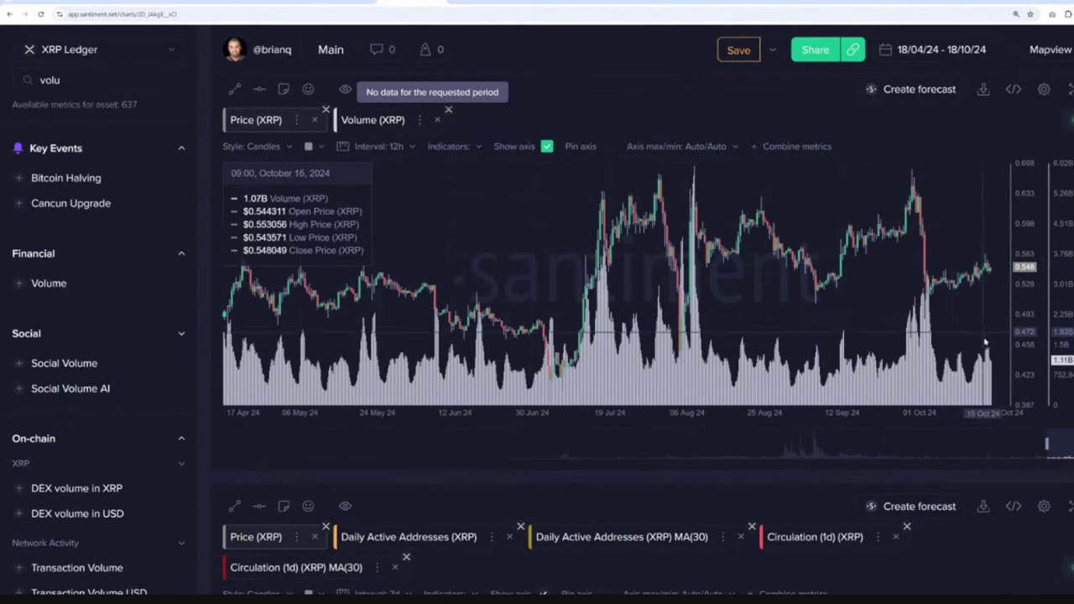
scroll(999, 369, "down", 5)
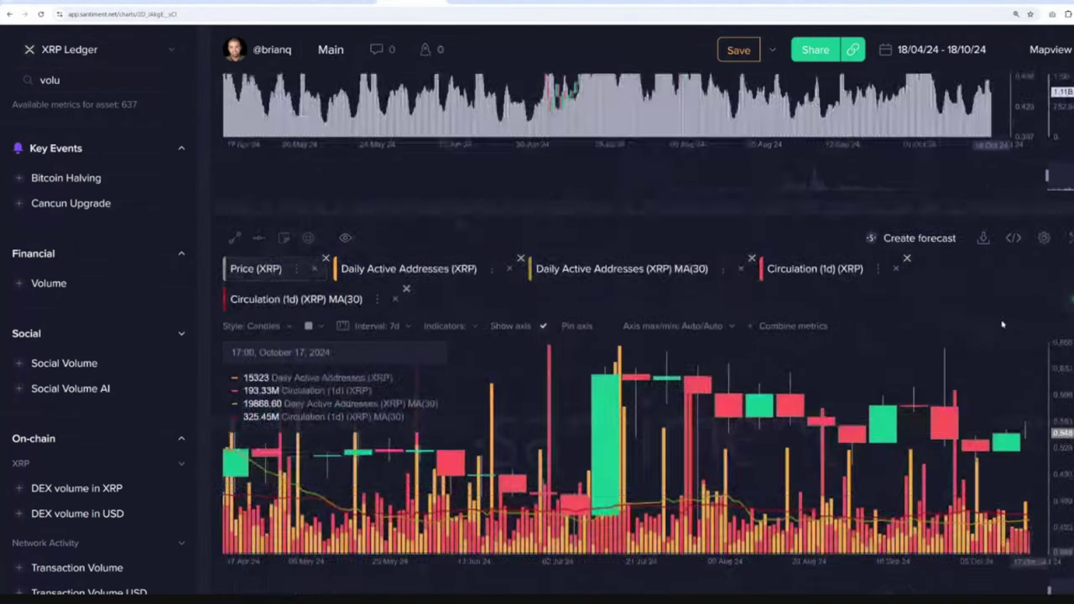
scroll(1012, 335, "up", 4)
scroll(1018, 340, "up", 2)
scroll(1018, 335, "down", 5)
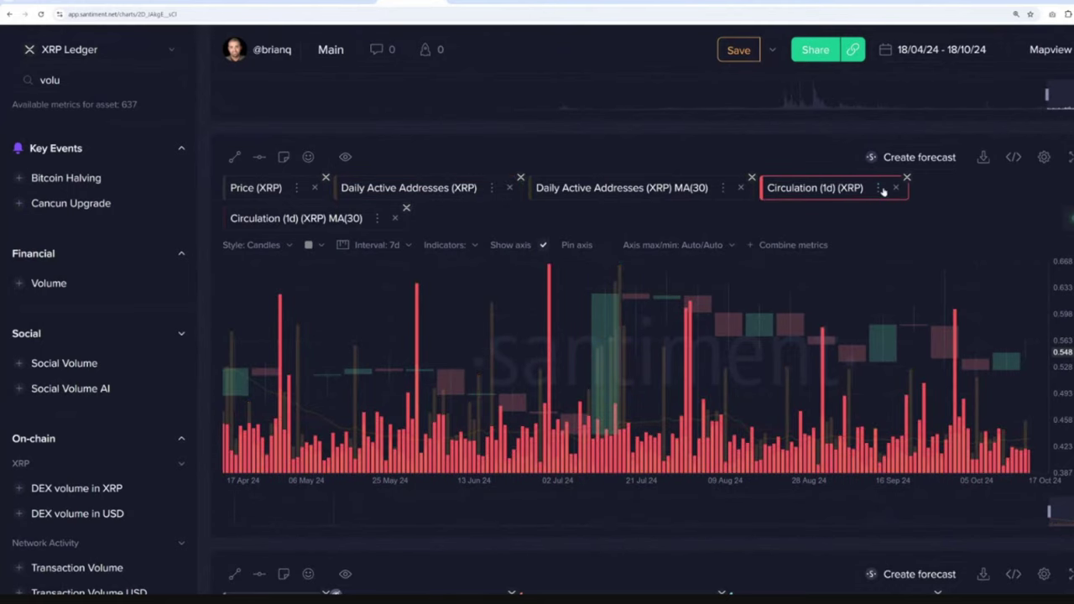
Examine the 30-day and 365-day MVRV Ratio Intraday metrics for XRP in full screen, and return to the layout.
scroll(887, 193, "down", 3)
scroll(996, 195, "down", 4)
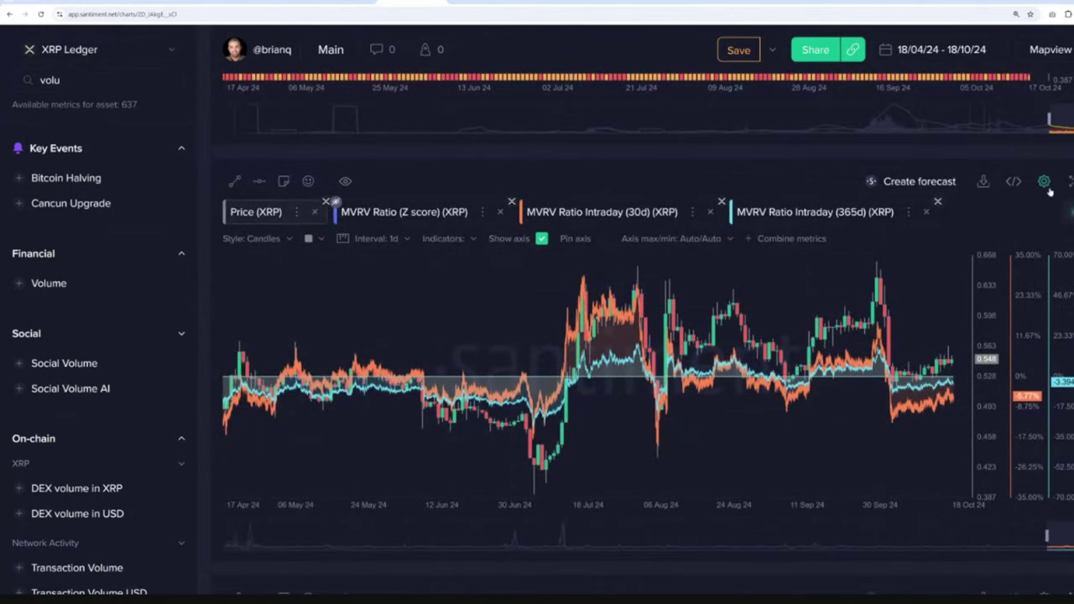
left_click(1071, 183)
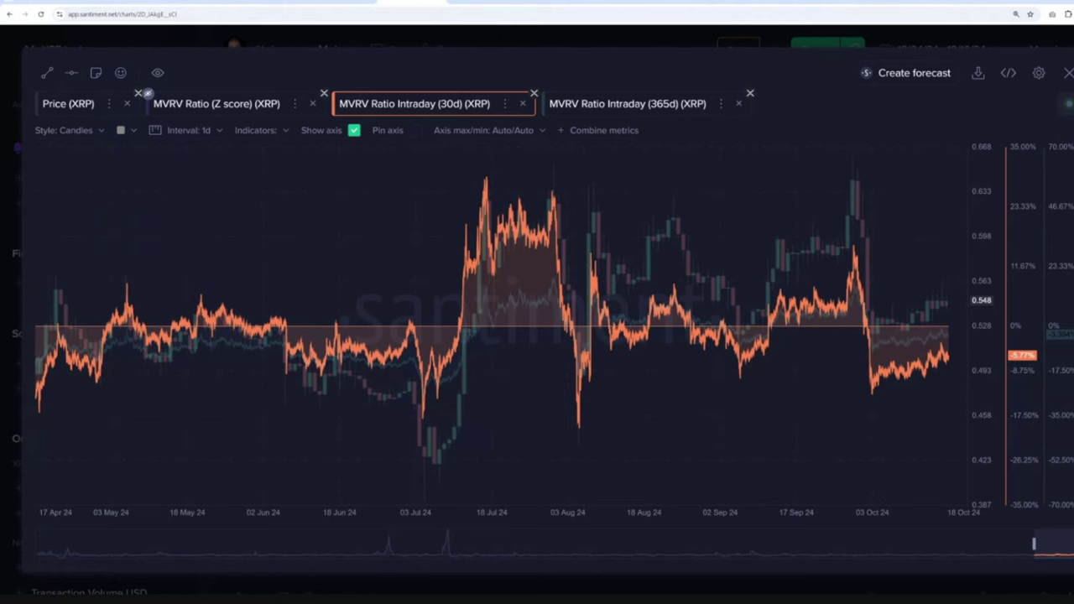
left_click(606, 104)
left_click(647, 48)
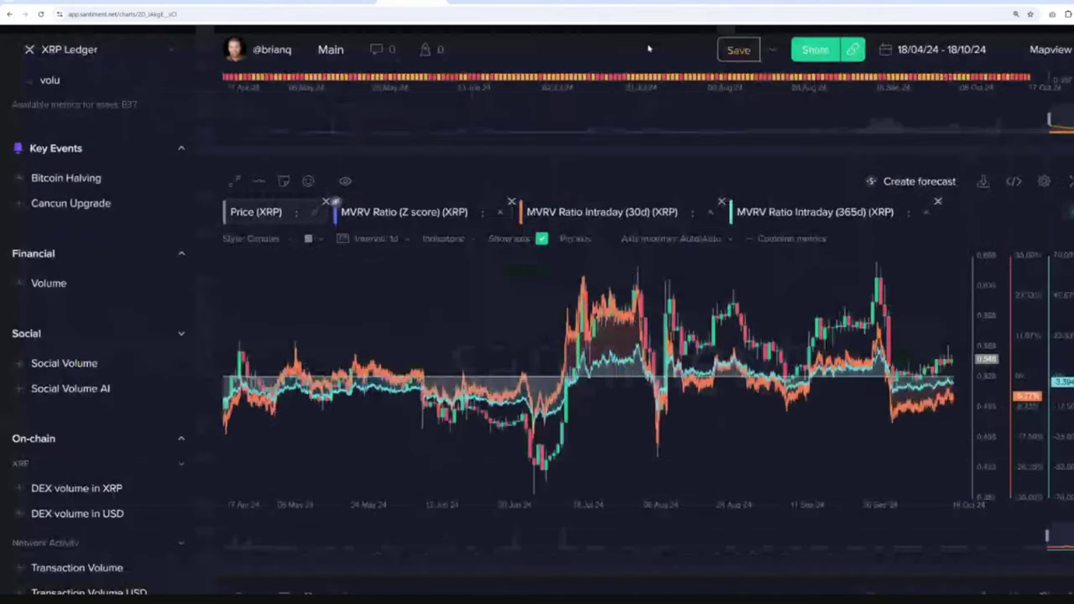
Examine the BitMEX and Binance funding rates for XRP, followed by the Whale Transaction Count (>1m USD) chart.
scroll(662, 176, "down", 5)
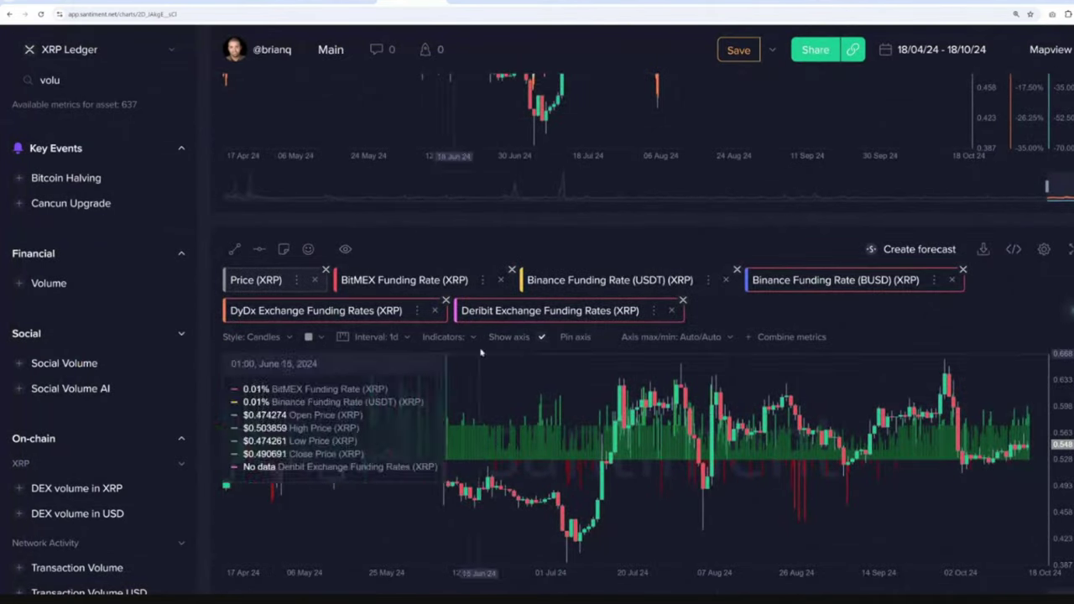
left_click(410, 283)
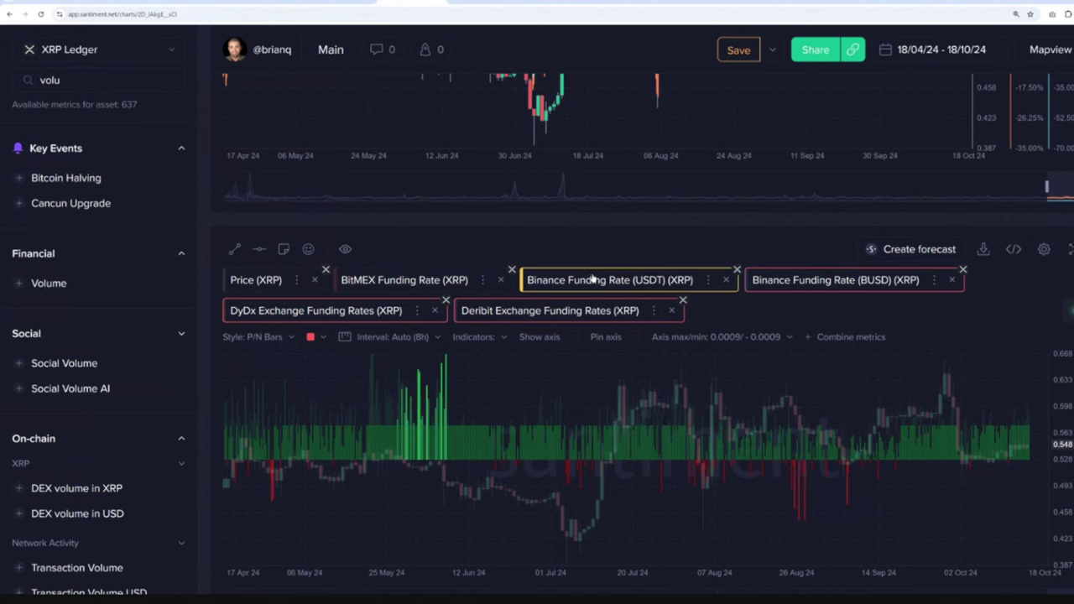
scroll(780, 214, "down", 5)
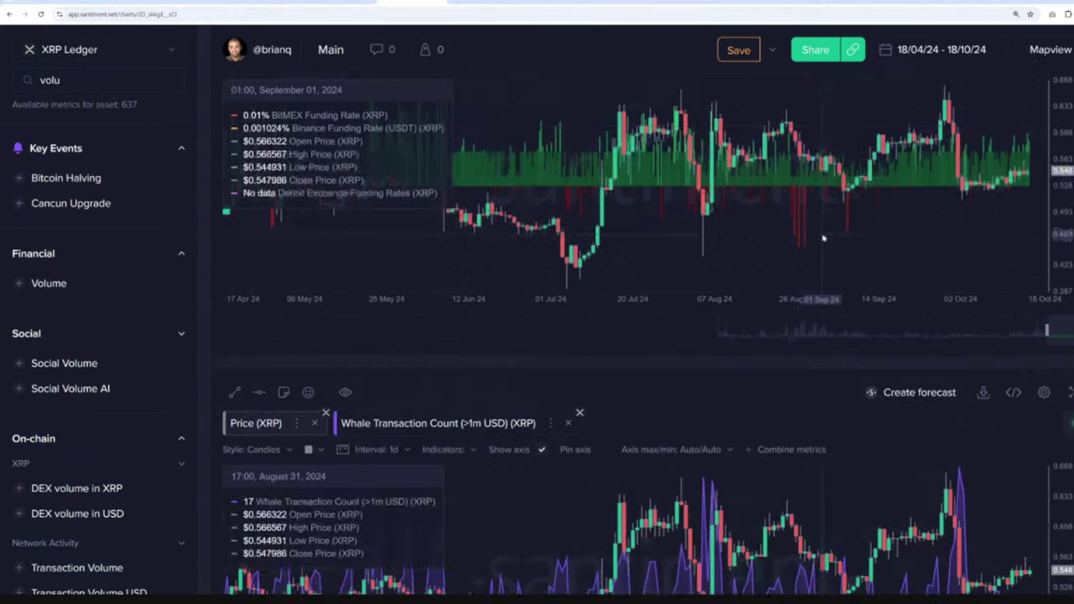
scroll(943, 227, "down", 5)
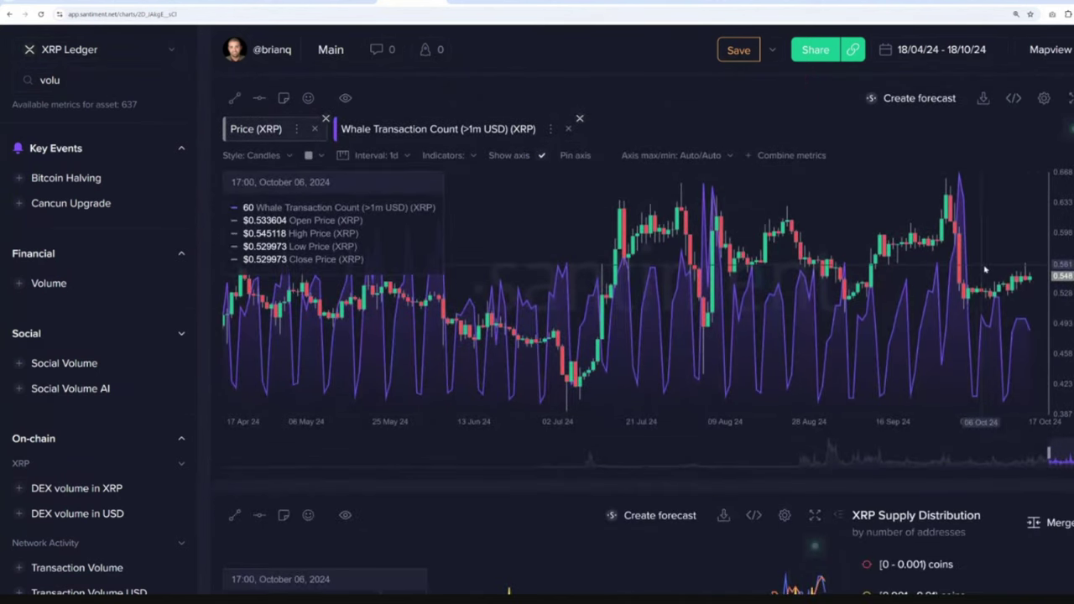
Show only the bands from 100,000 coins up to infinity in the XRP Supply Distribution by balance of addresses chart.
scroll(570, 263, "down", 5)
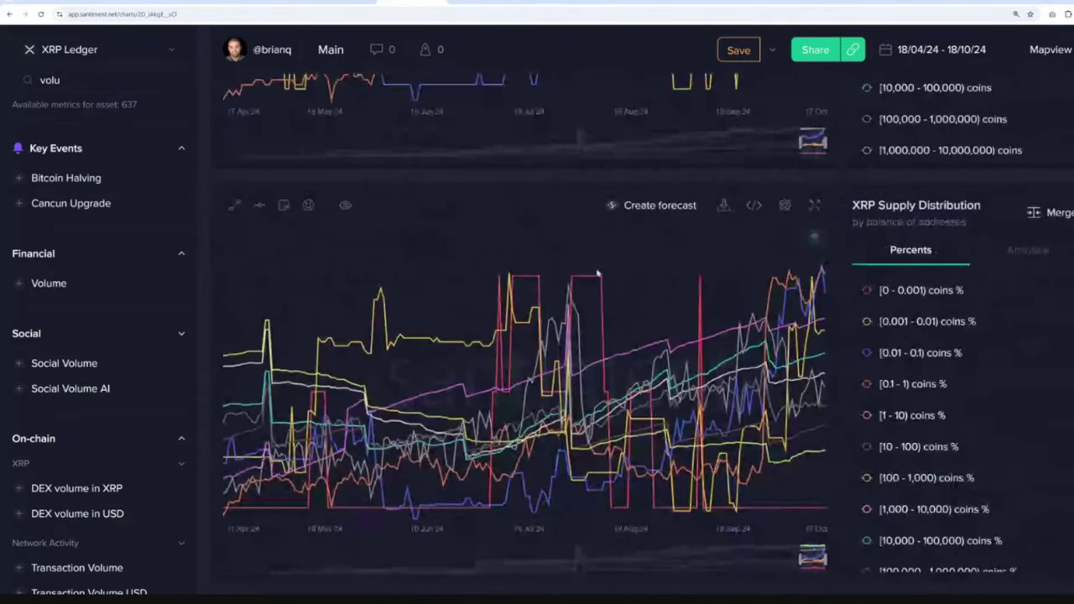
scroll(932, 436, "down", 2)
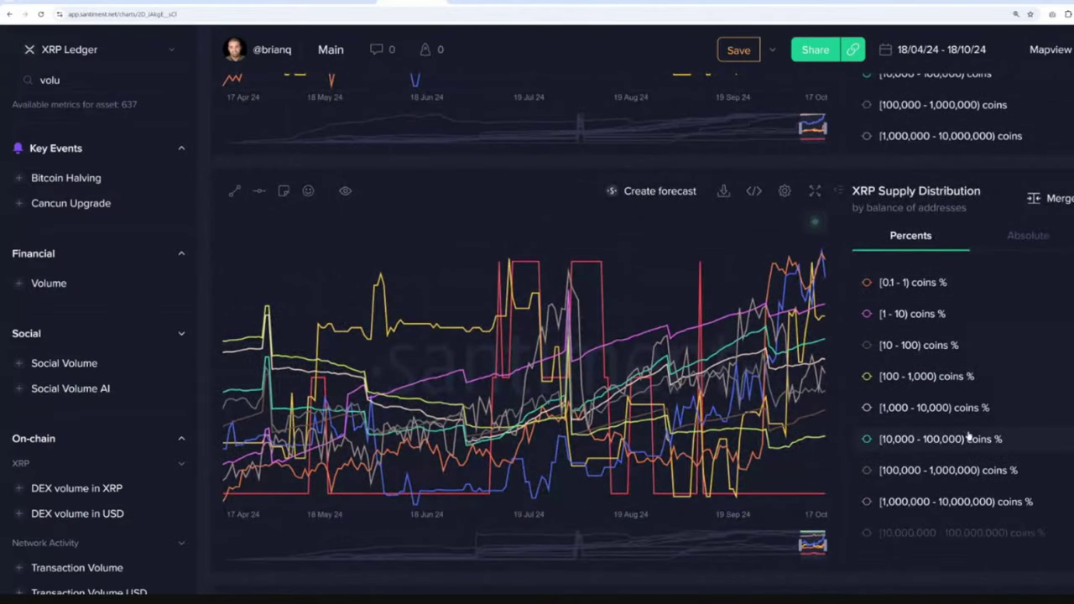
left_click(936, 473)
left_click(923, 501)
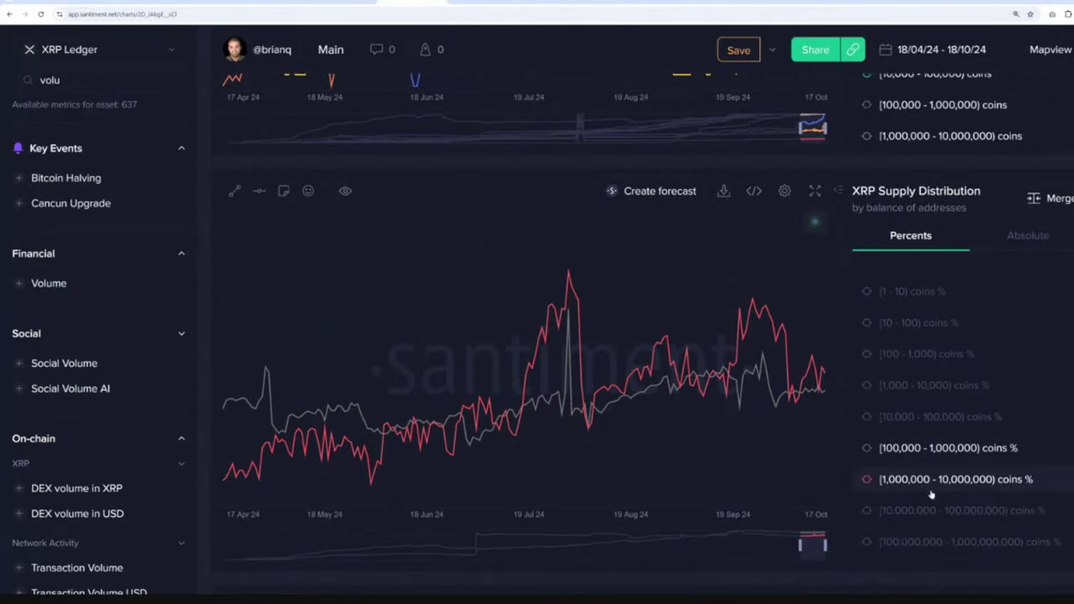
scroll(928, 496, "down", 1)
left_click(923, 478)
left_click(922, 508)
left_click(918, 537)
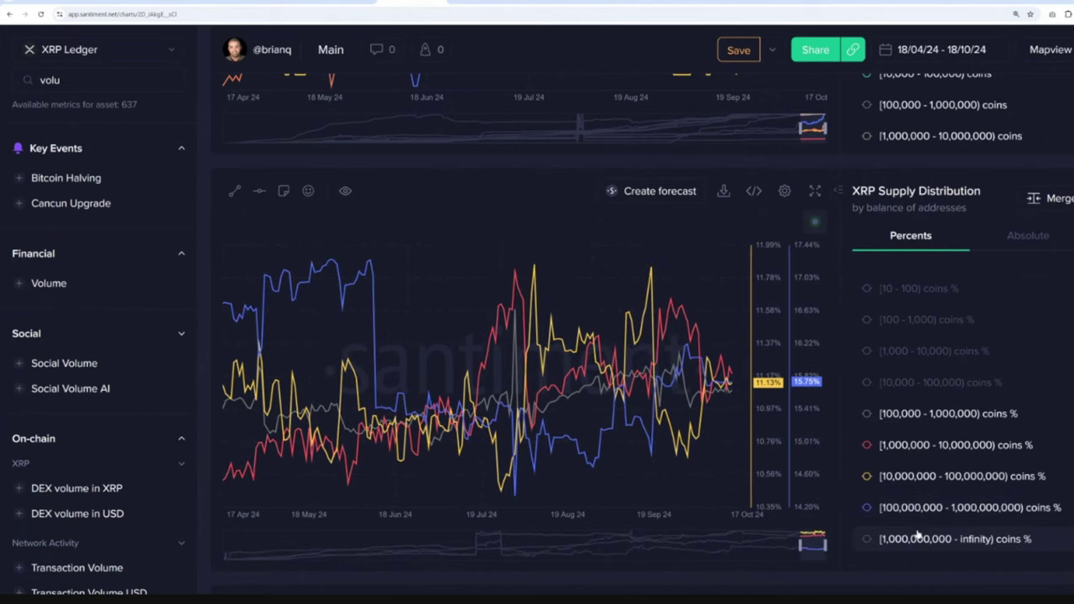
Review XRP's supply distribution, on-chain profit-to-loss ratio, Mean Dollar Invested Age and Supply on Exchanges charts.
scroll(921, 527, "down", 1)
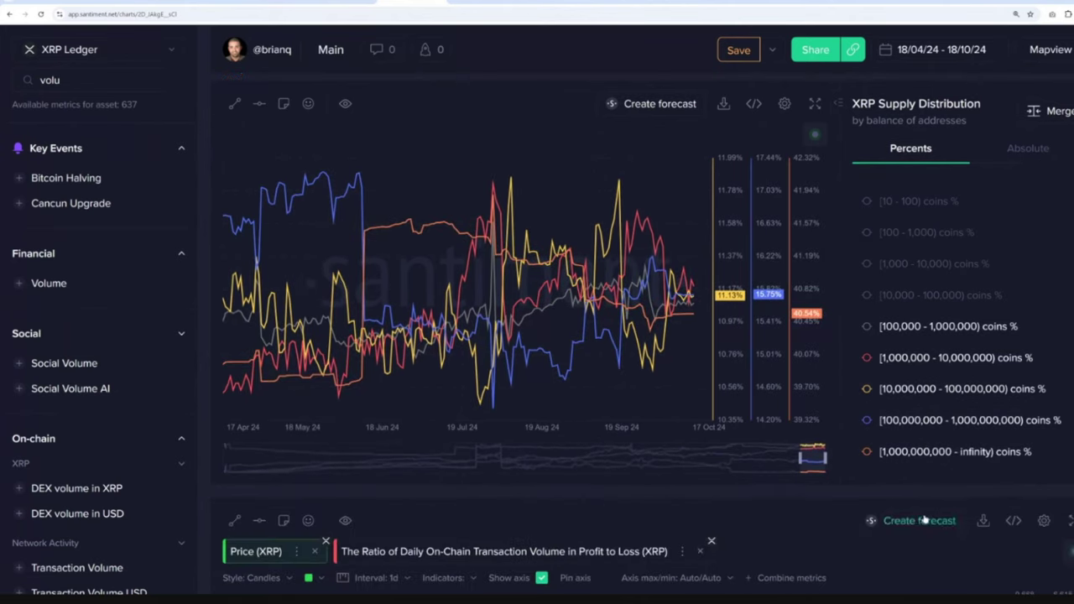
scroll(680, 336, "down", 5)
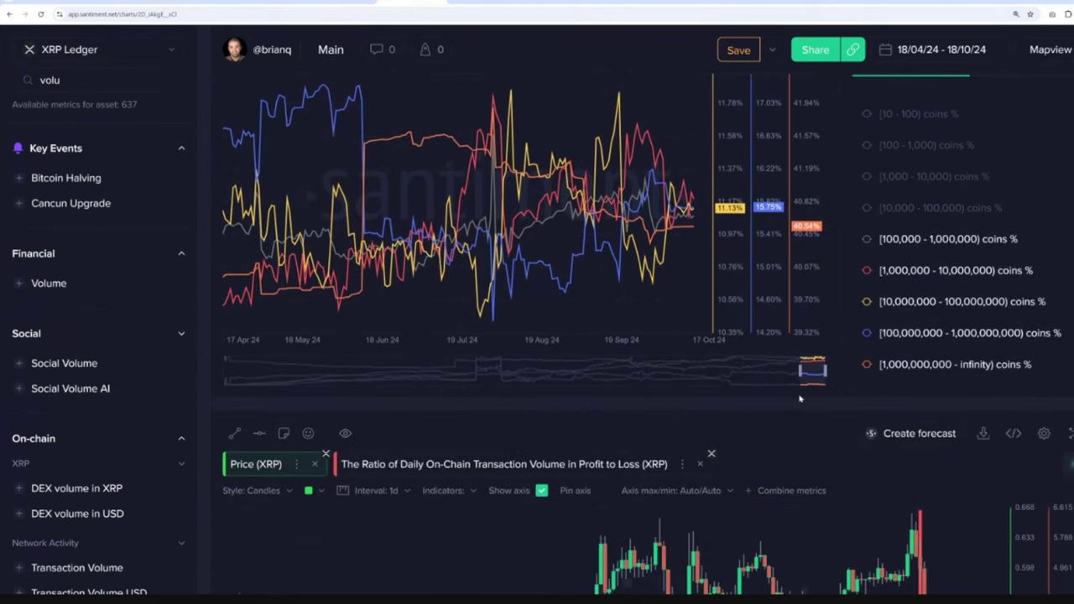
scroll(850, 324, "down", 6)
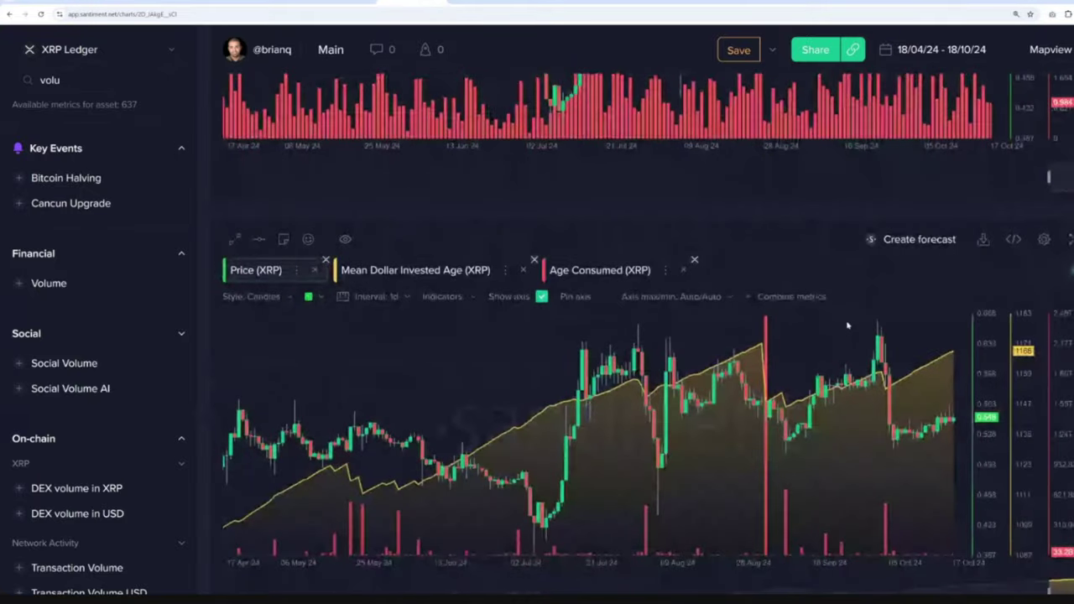
scroll(845, 329, "down", 3)
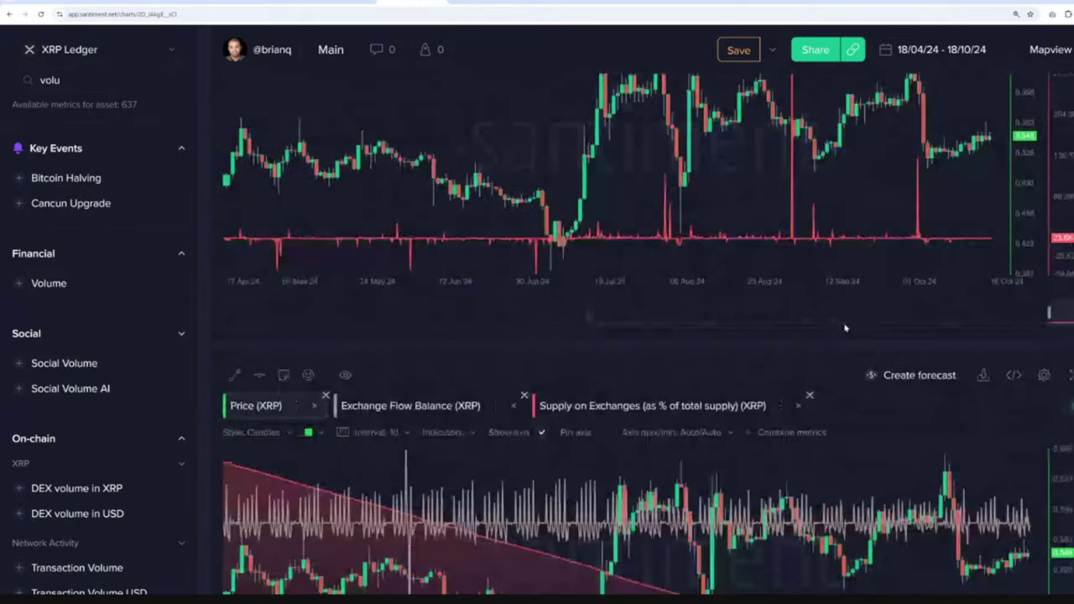
scroll(845, 328, "down", 2)
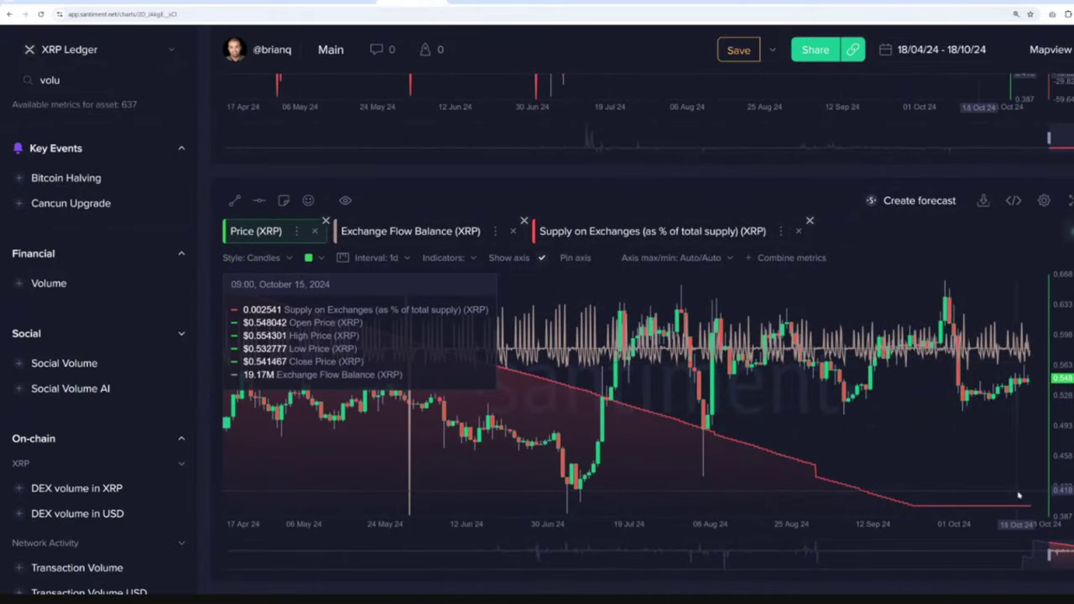
Open the XRP Social Volume and Social Dominance chart in full screen.
scroll(773, 360, "down", 4)
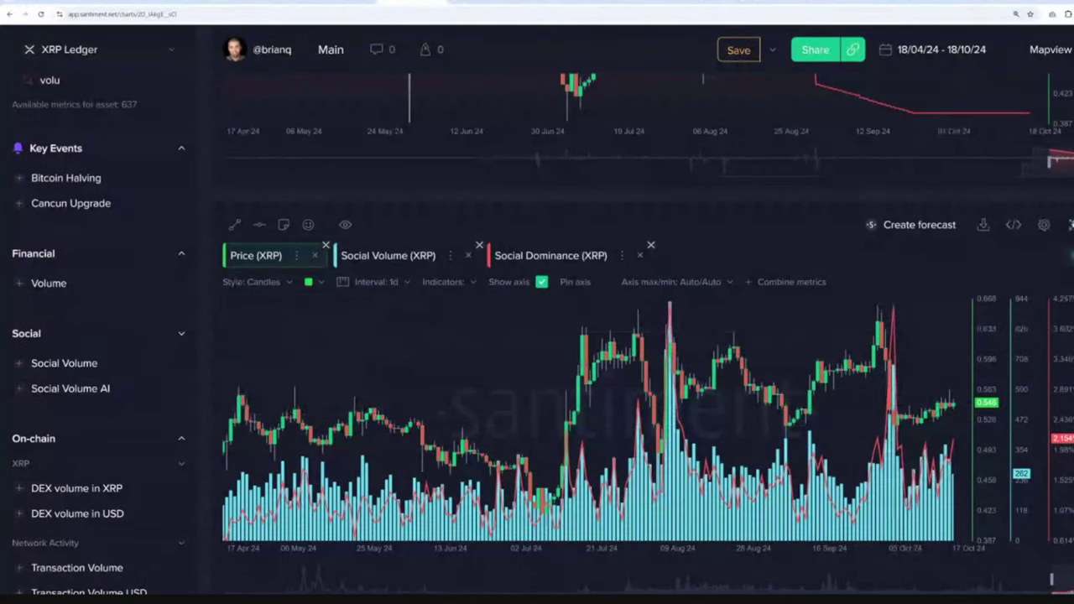
left_click(1071, 225)
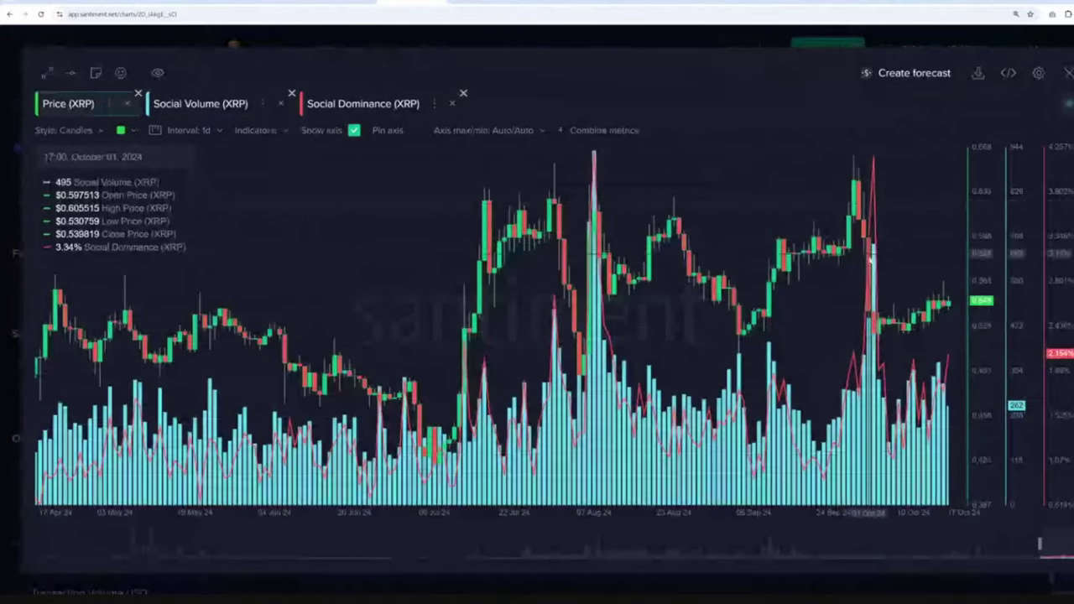